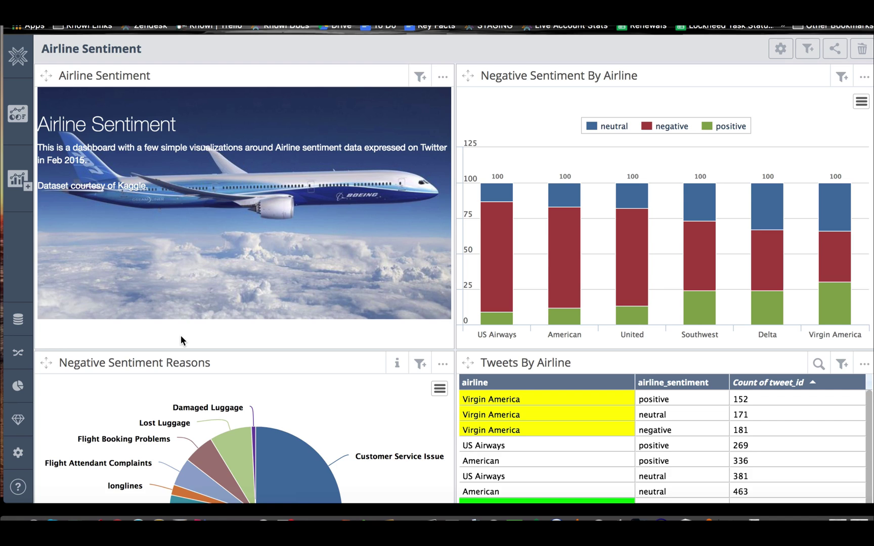
Step: Start adding a new datasource and browse the available datasource types
click(18, 320)
click(823, 54)
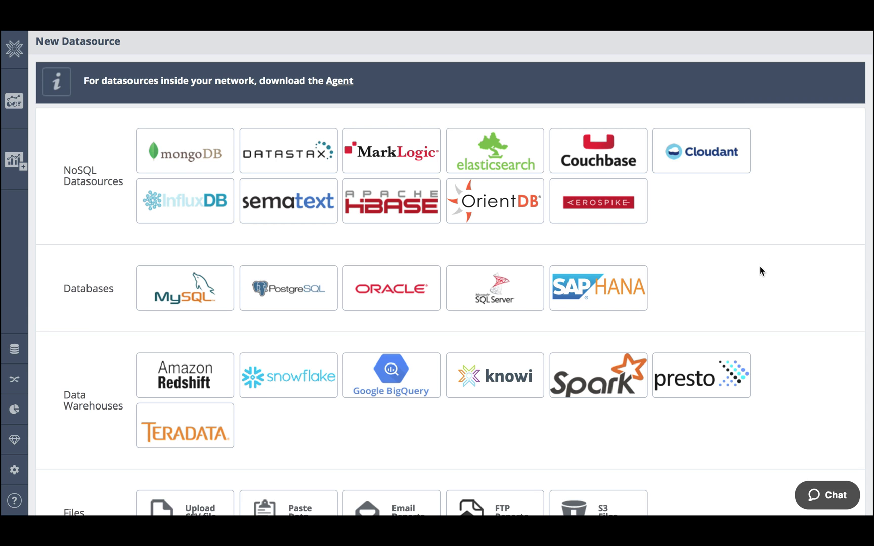
scroll(738, 294, down, 3)
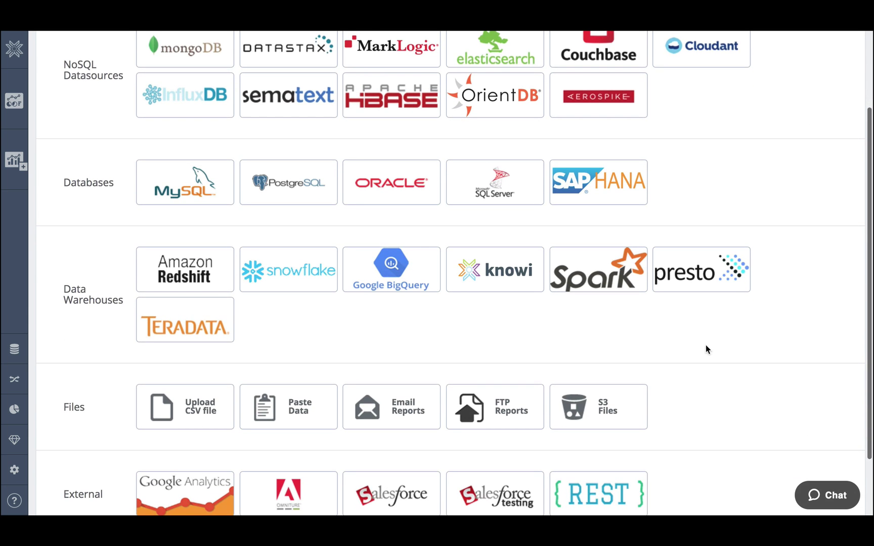
scroll(693, 398, down, 2)
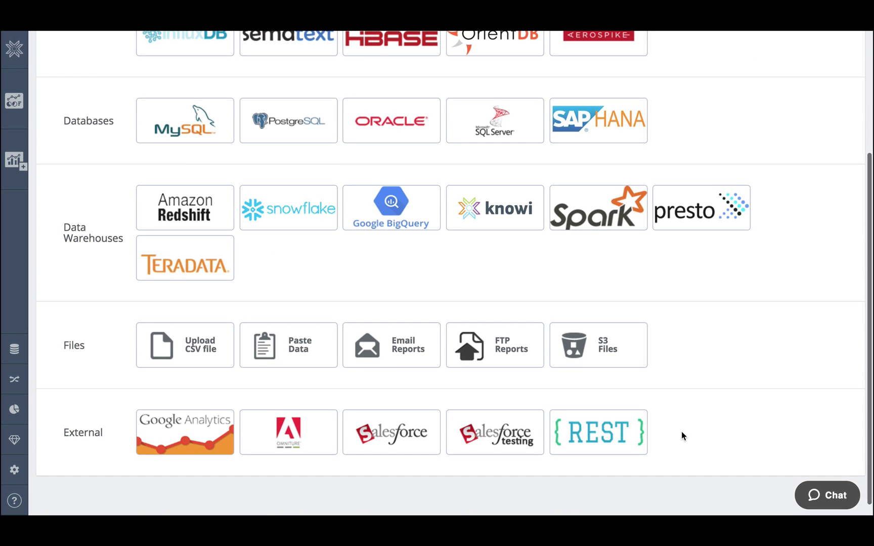
scroll(671, 244, up, 5)
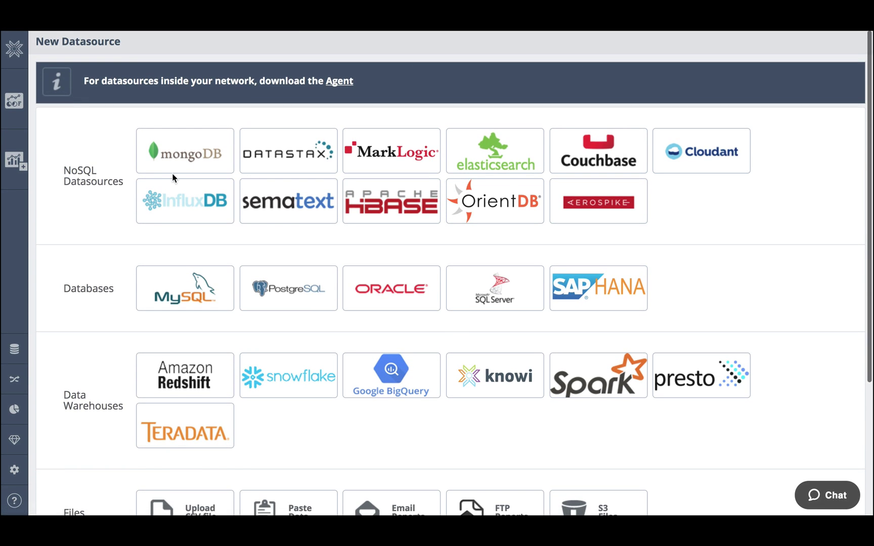
Step: Choose MongoDB, name it 'Mongo Database - Lo Test MDB', test the connection and save
click(195, 161)
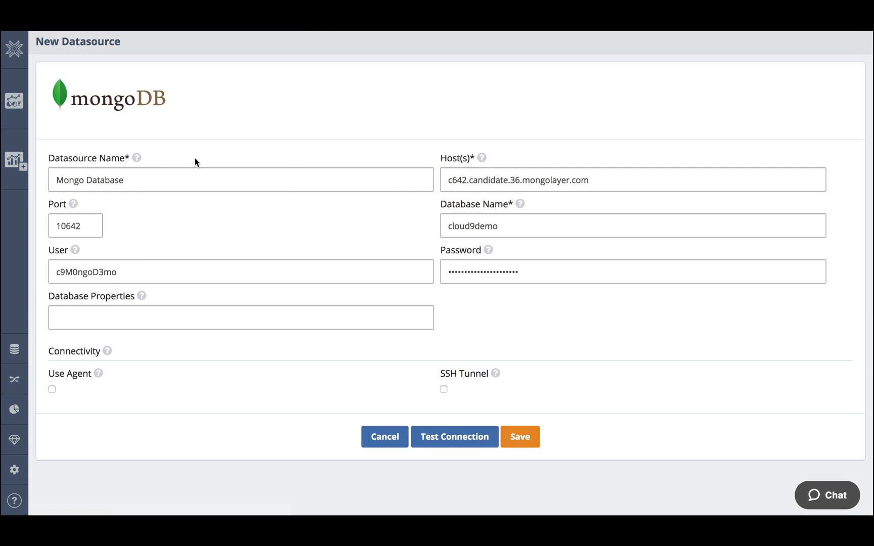
click(195, 181)
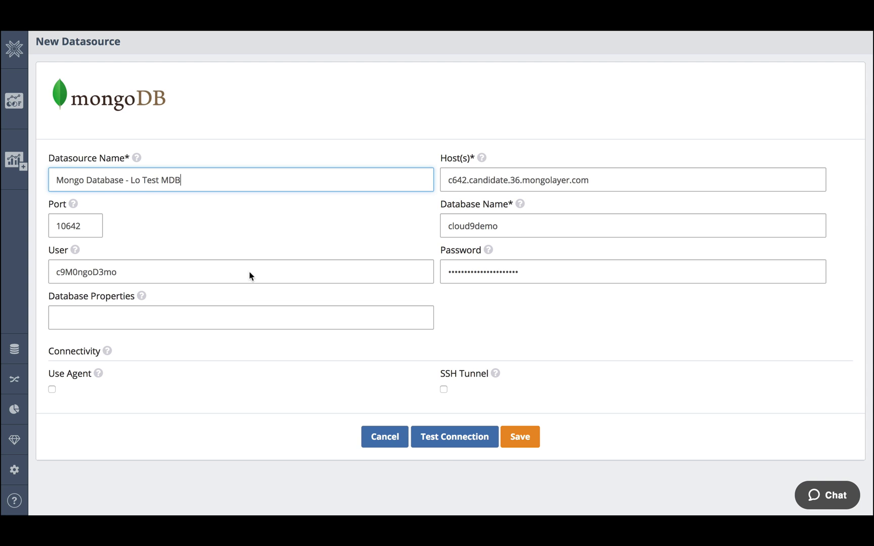
click(453, 440)
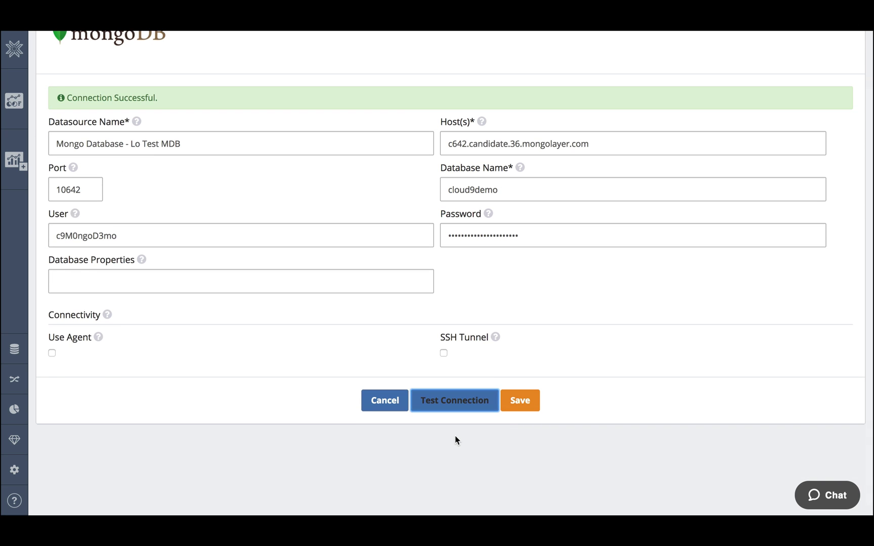
click(527, 405)
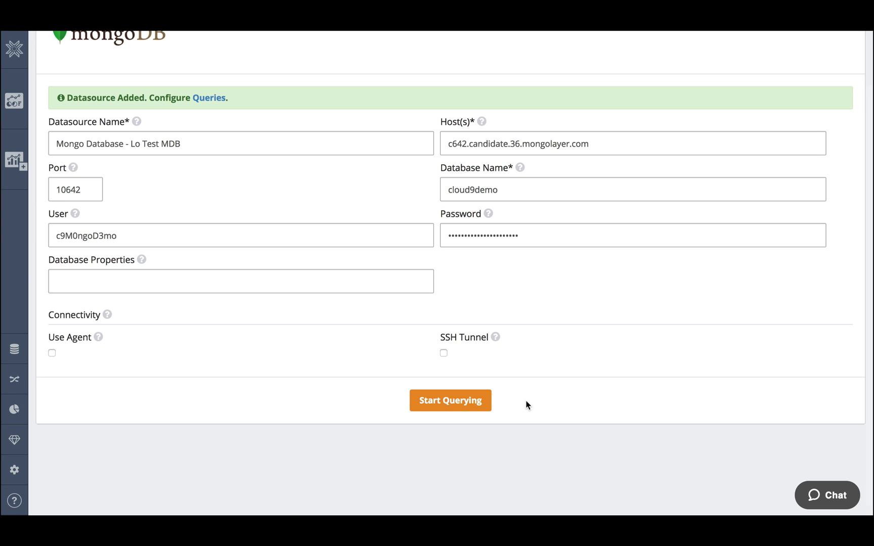
Step: Start a query on the restaurants collection and list its fields in Data Explorer
click(460, 405)
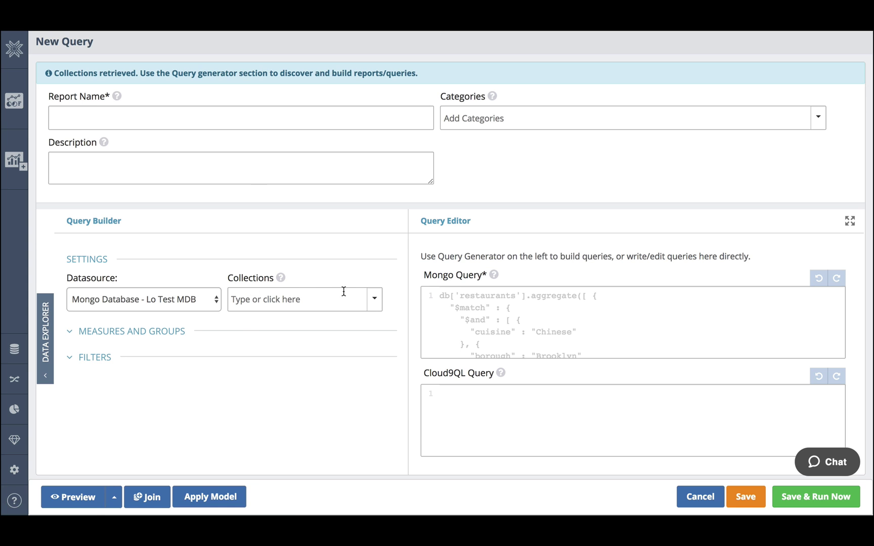
click(374, 298)
scroll(344, 432, down, 2)
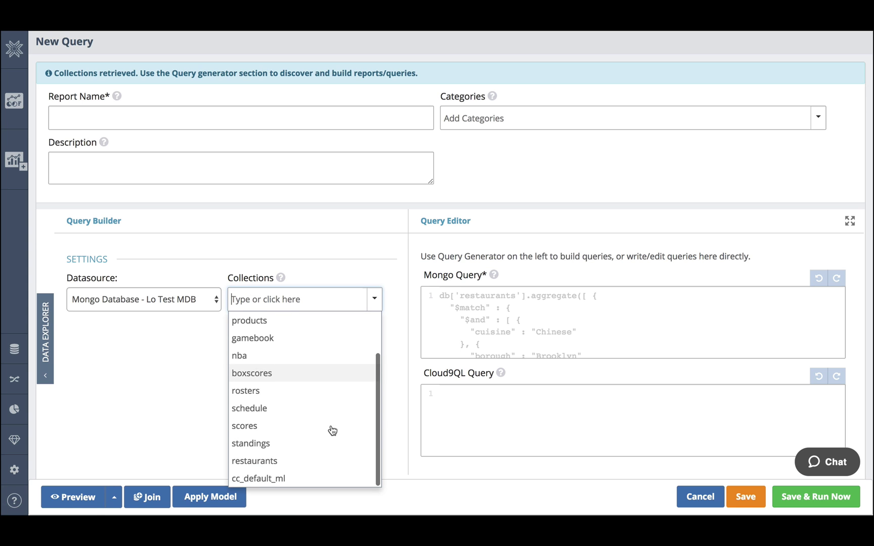
click(275, 464)
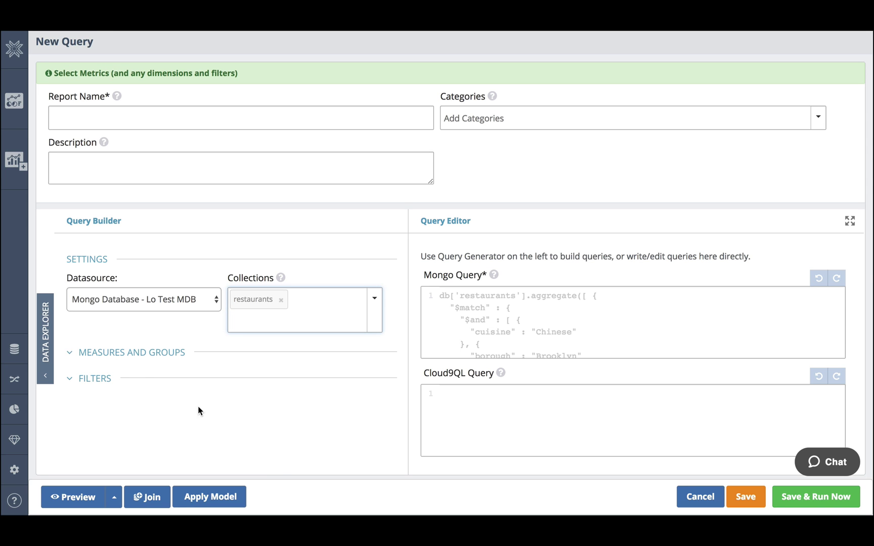
click(46, 374)
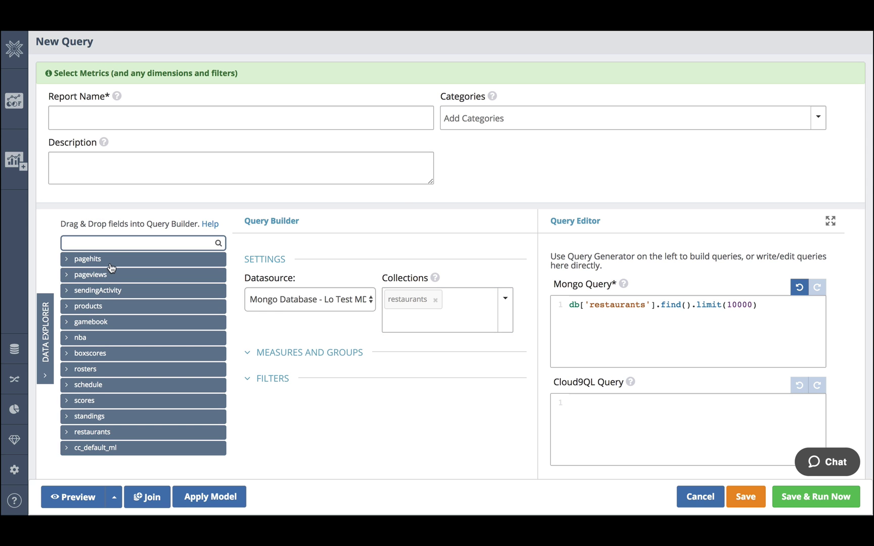
click(69, 435)
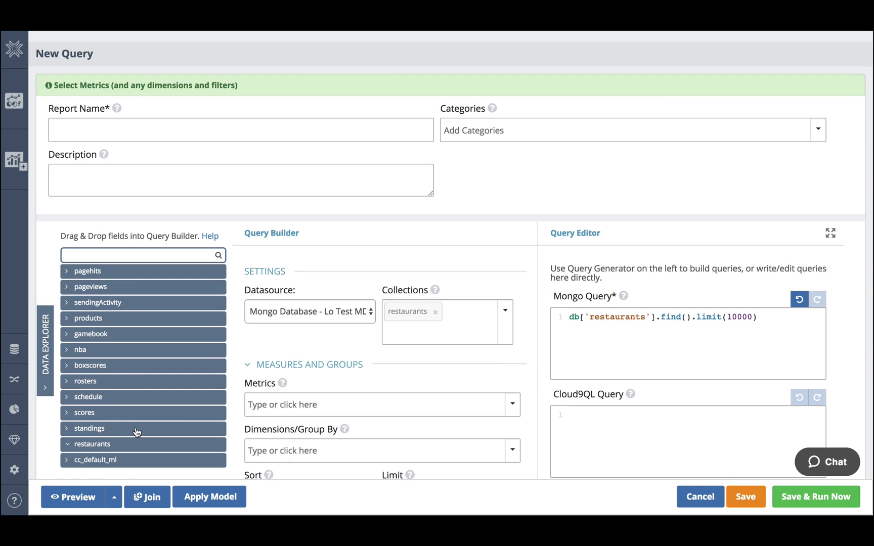
scroll(132, 430, down, 5)
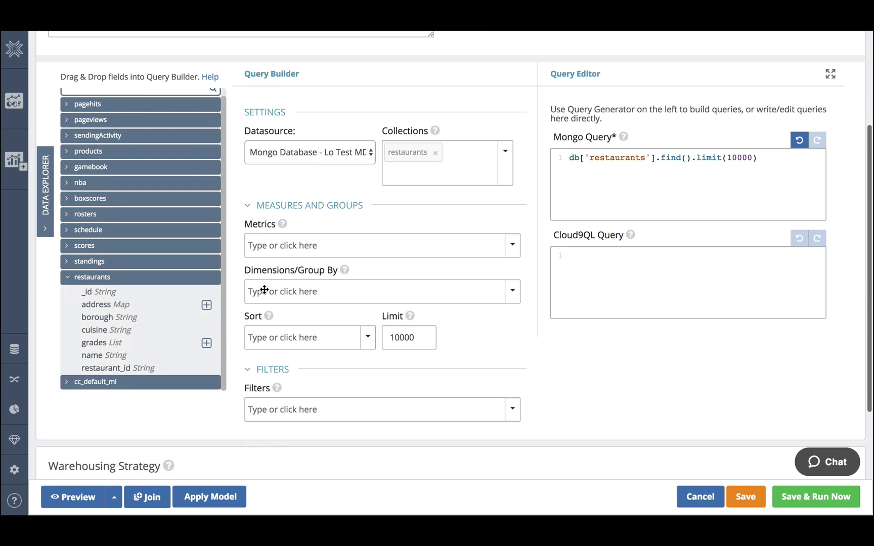
Step: Add _id, borough and cuisine as query metrics
click(326, 245)
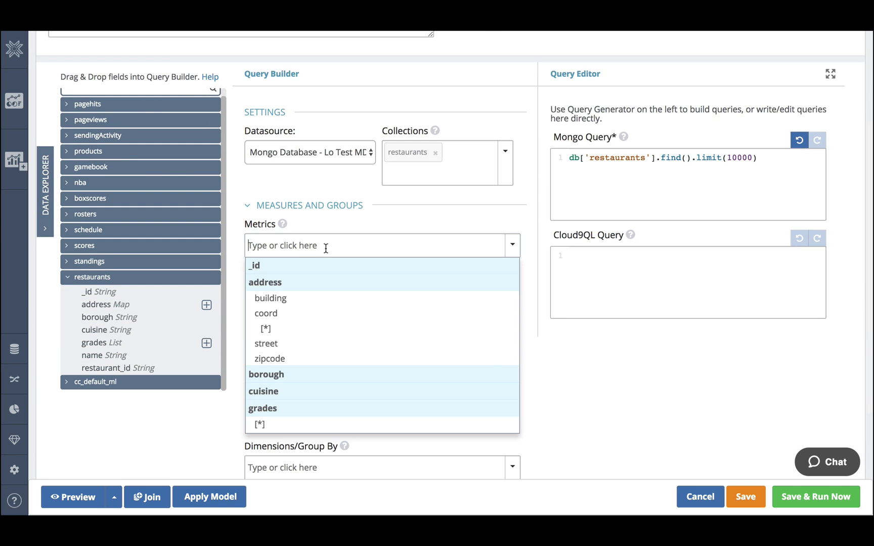
click(261, 268)
click(331, 247)
click(275, 374)
click(362, 245)
click(290, 373)
Step: Add address and name as the remaining query metrics
click(400, 245)
click(289, 281)
click(390, 247)
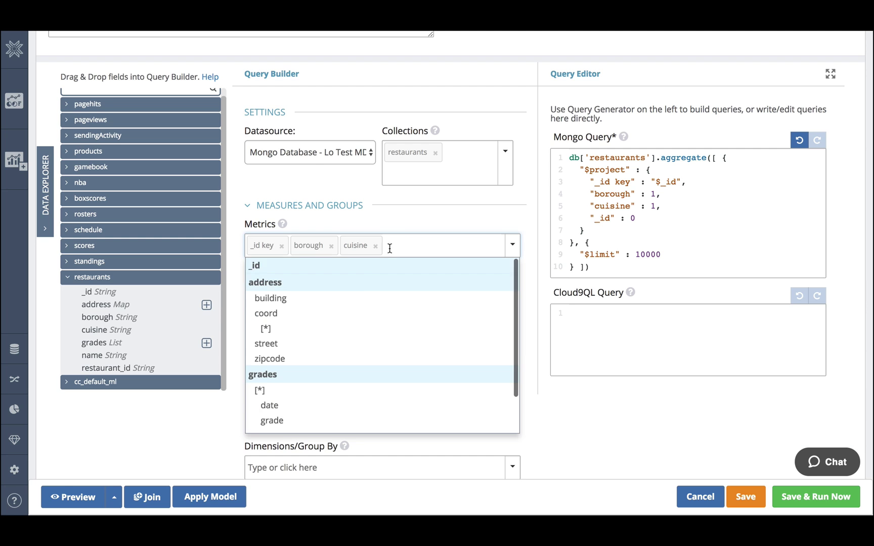
click(358, 285)
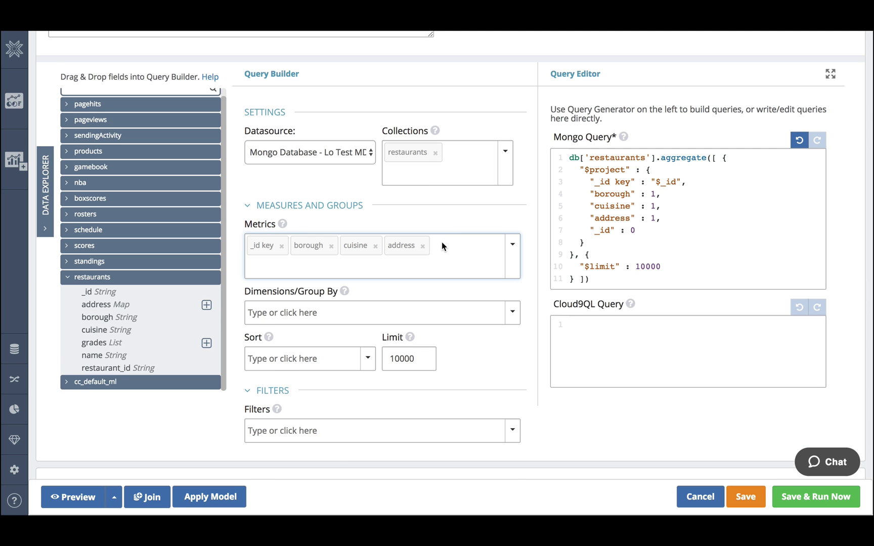
click(390, 260)
scroll(283, 405, down, 1)
click(262, 428)
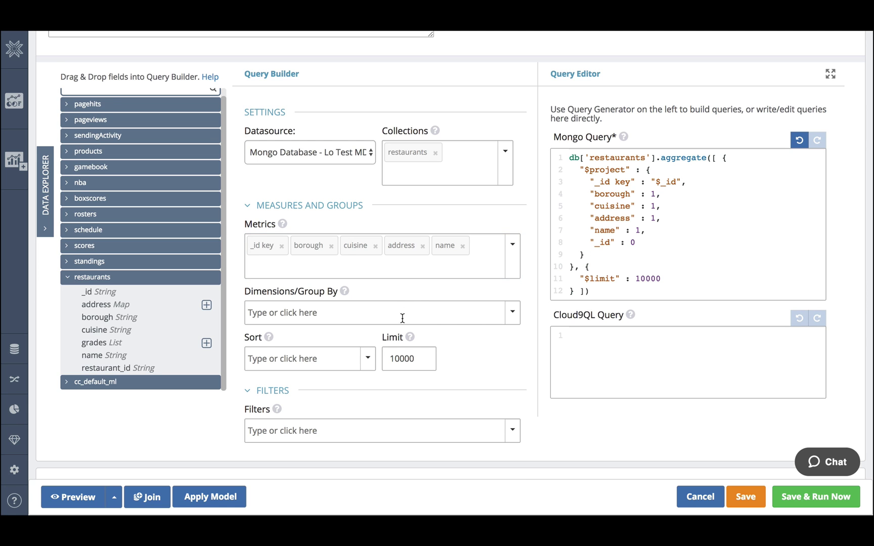
click(439, 278)
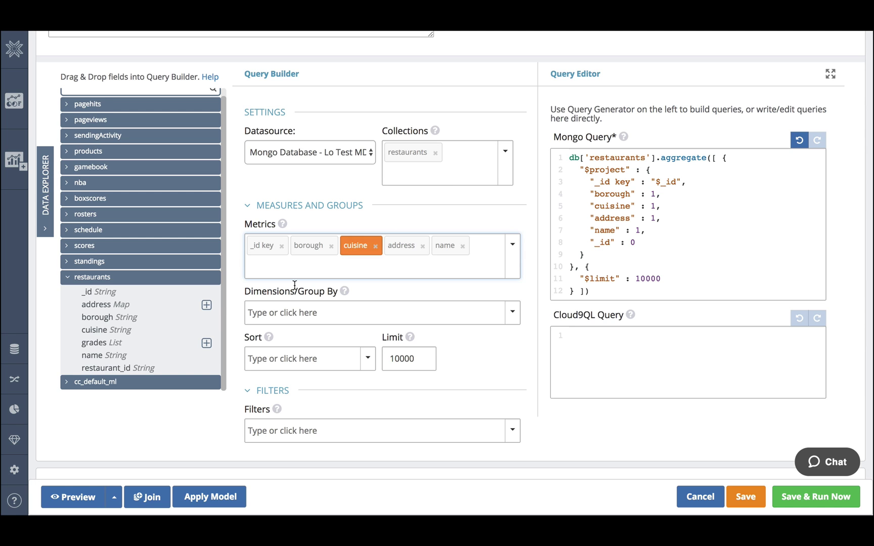
Step: Preview the results, name the report 'Lo Test Query', then save and run it
click(76, 498)
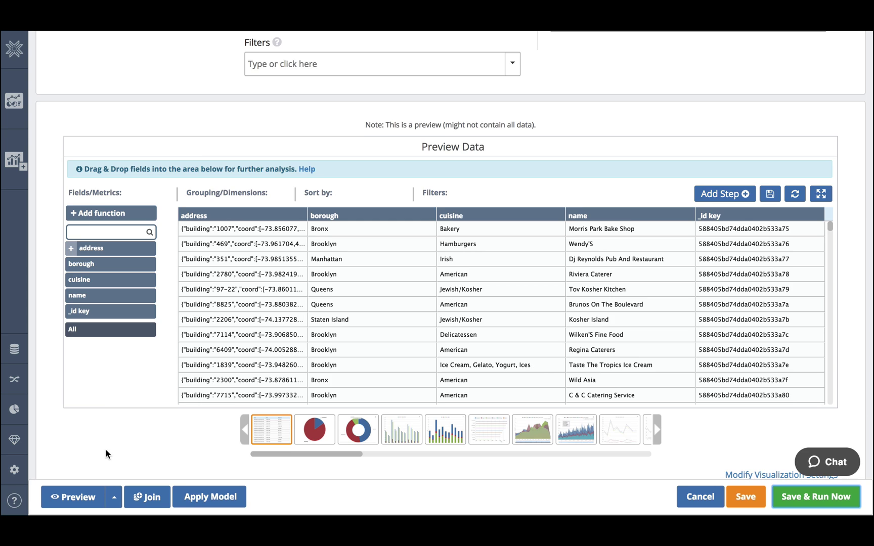
scroll(105, 450, up, 15)
click(289, 131)
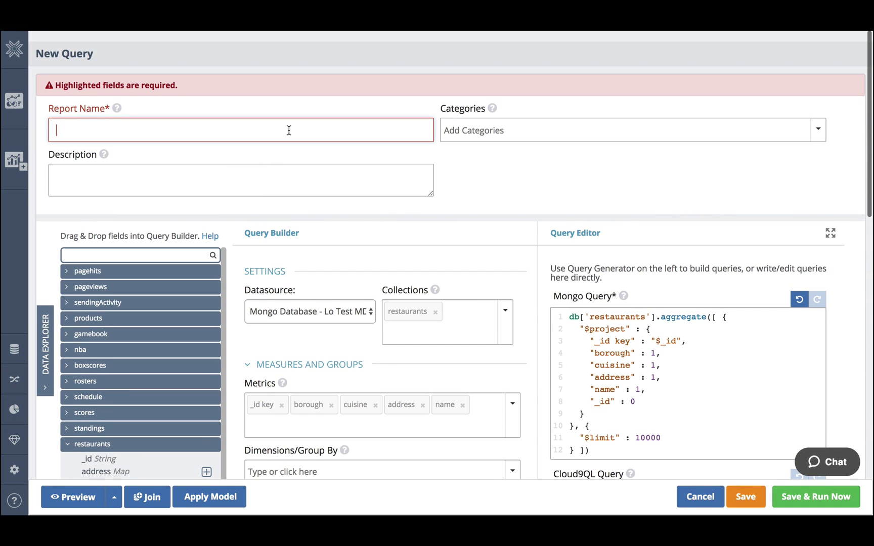
text(Lo Test Query)
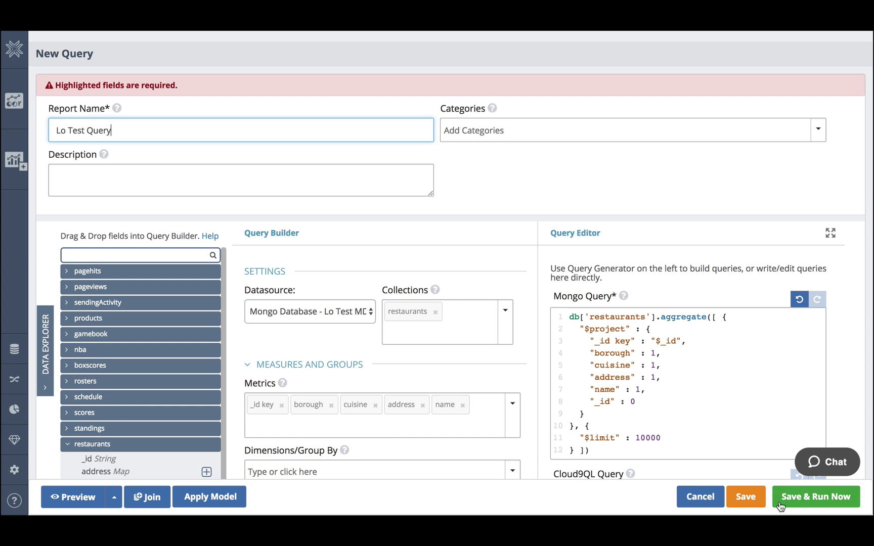
click(794, 500)
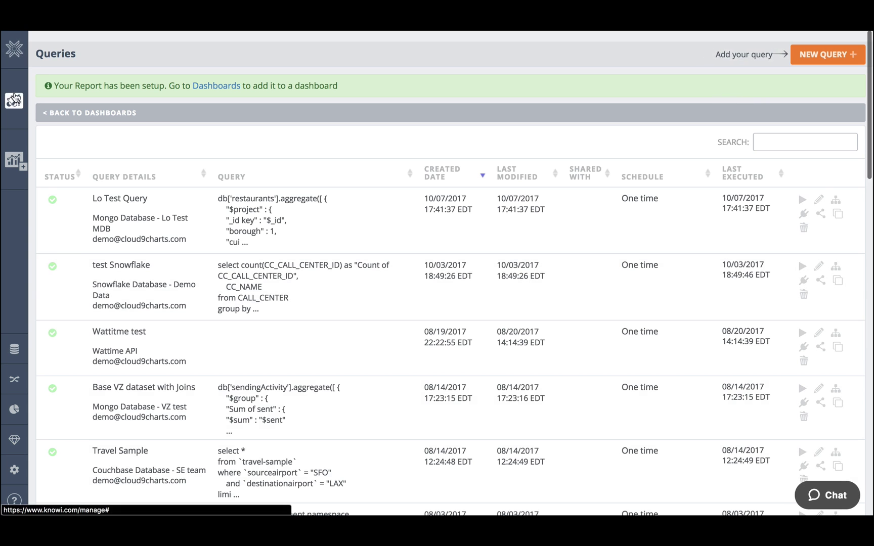
Step: Create a new dashboard named 'Lo Test Food' from the dashboards list
click(15, 99)
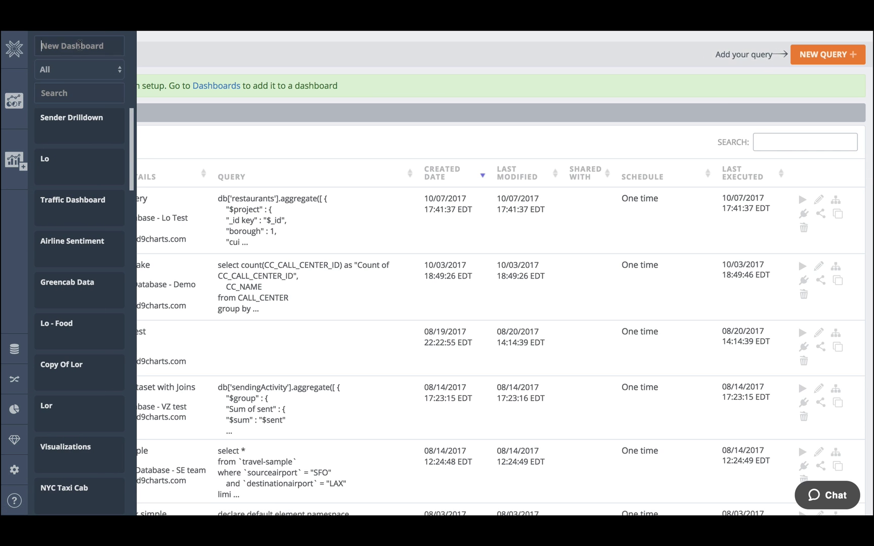
text(Lo Test Food)
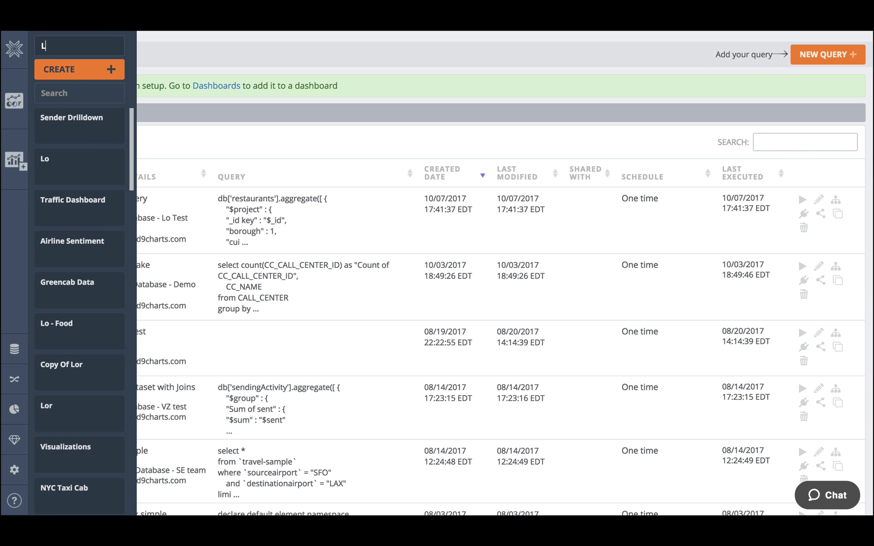
click(66, 69)
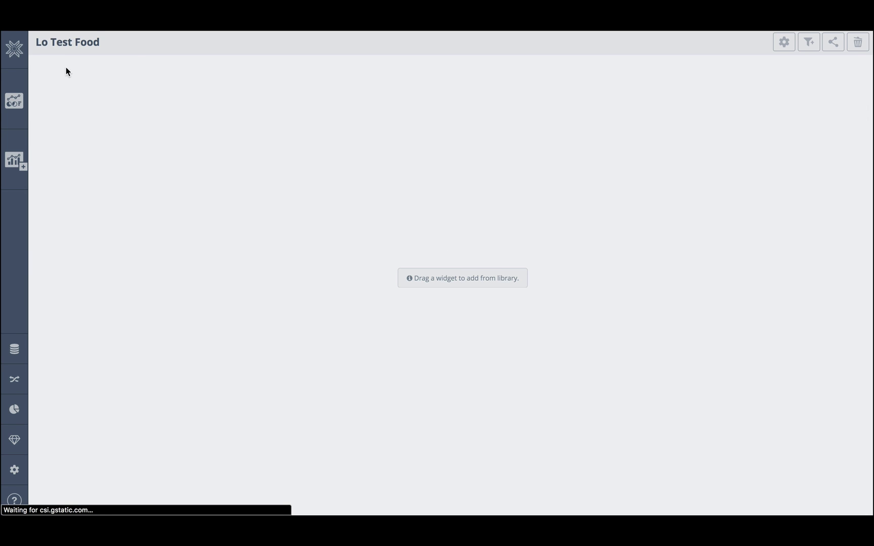
Step: Place the Lo Test Query widget from the widget library onto the dashboard
click(14, 160)
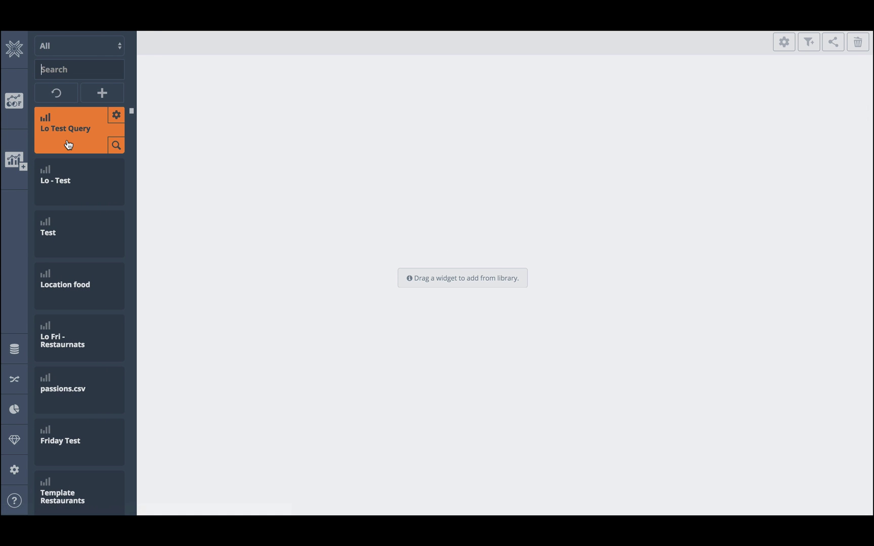
drag(68, 145, 222, 148)
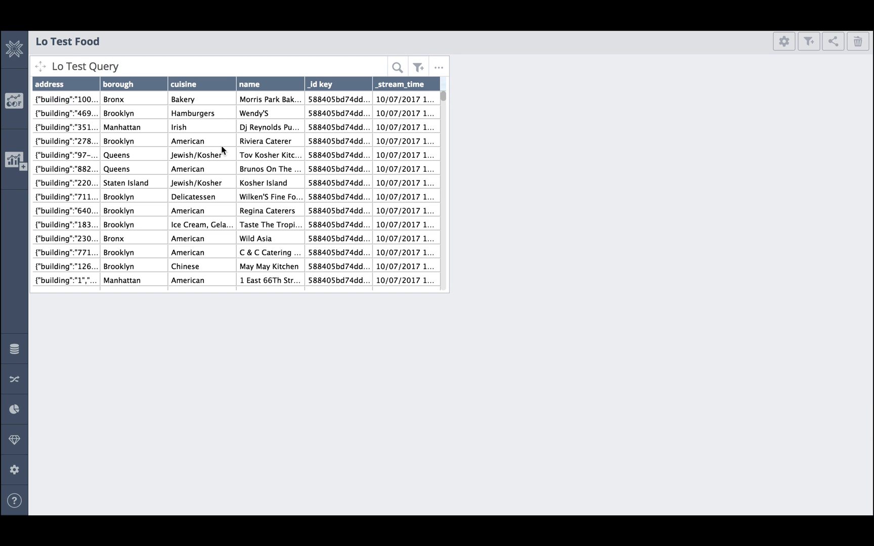
click(439, 69)
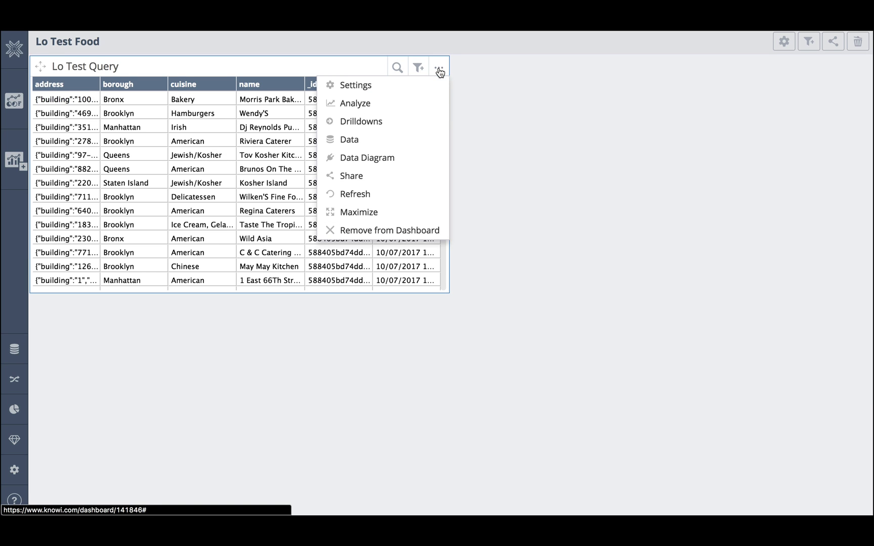
Step: Analyze the widget grouped by borough and cuisine, with a Count of _id key
click(373, 104)
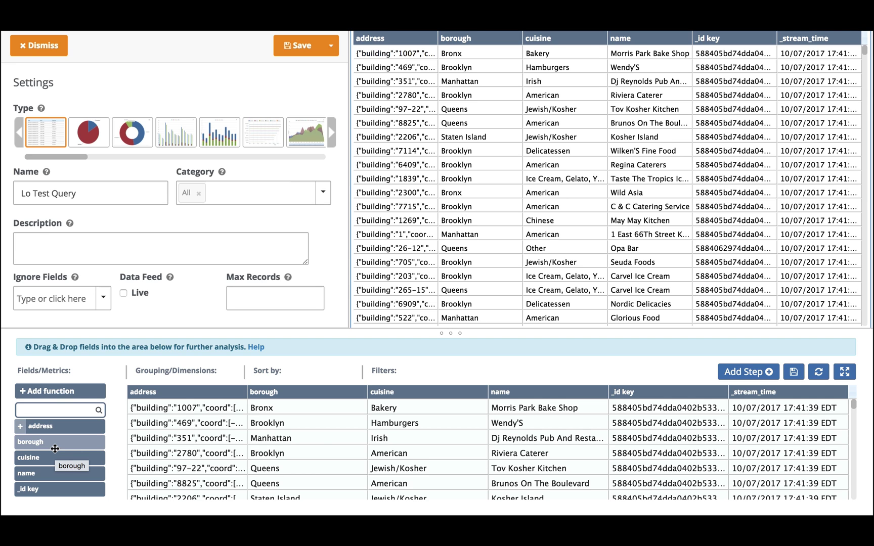
drag(67, 443, 187, 373)
drag(54, 436, 172, 347)
drag(32, 467, 42, 349)
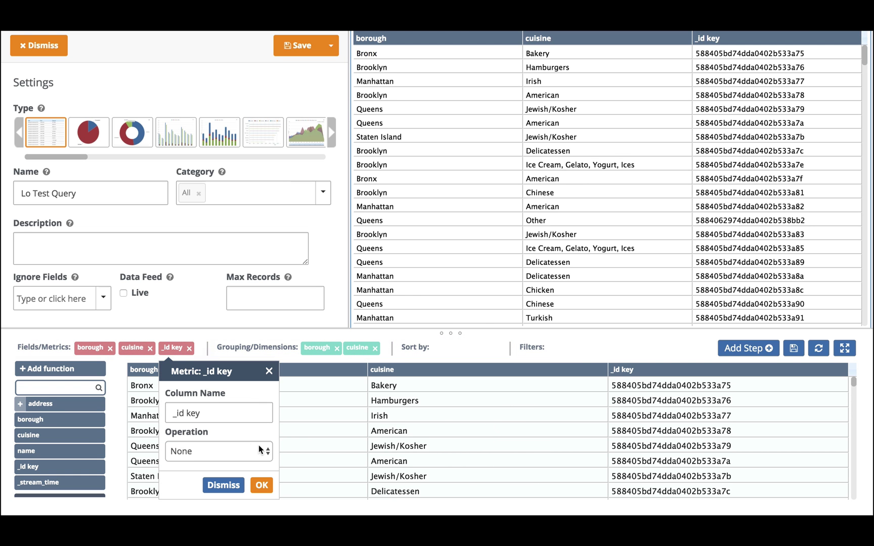
click(243, 451)
click(261, 483)
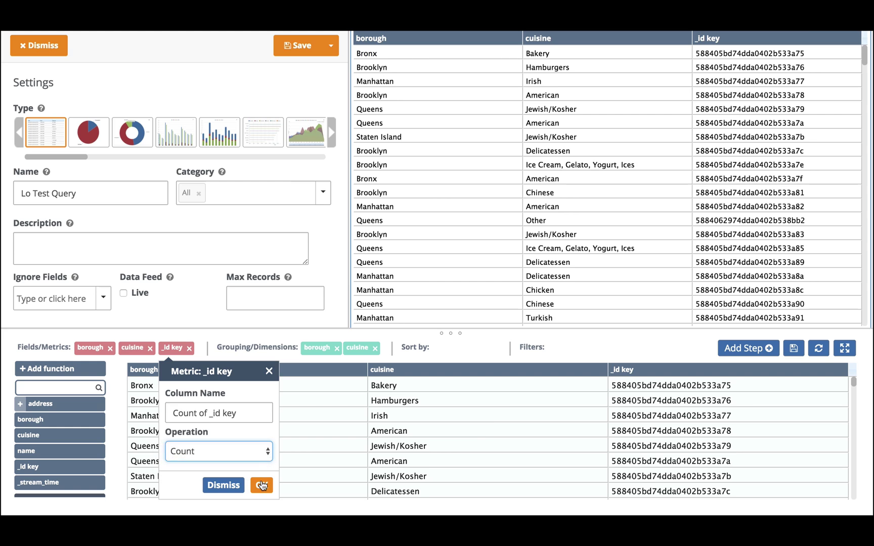
click(261, 485)
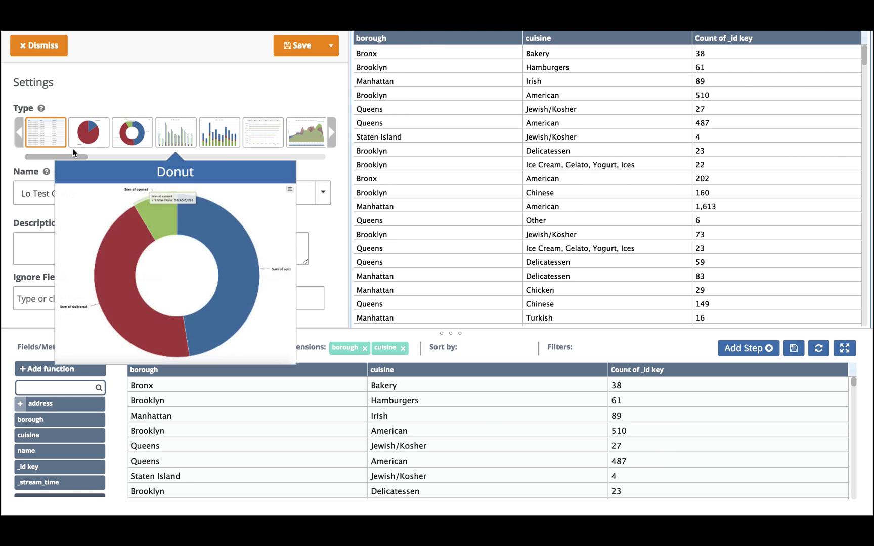
Step: Switch the widget to a Stacked Column chart stacked by cuisine and save
click(214, 134)
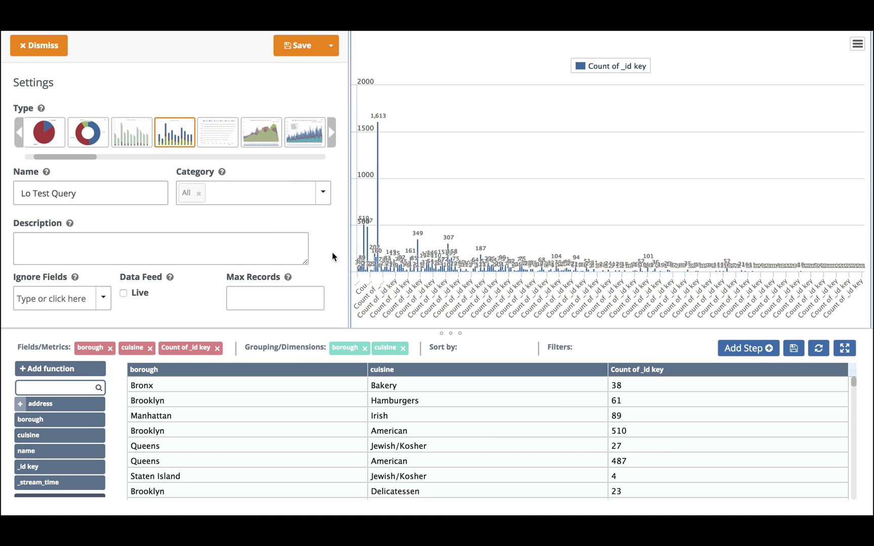
scroll(332, 257, down, 5)
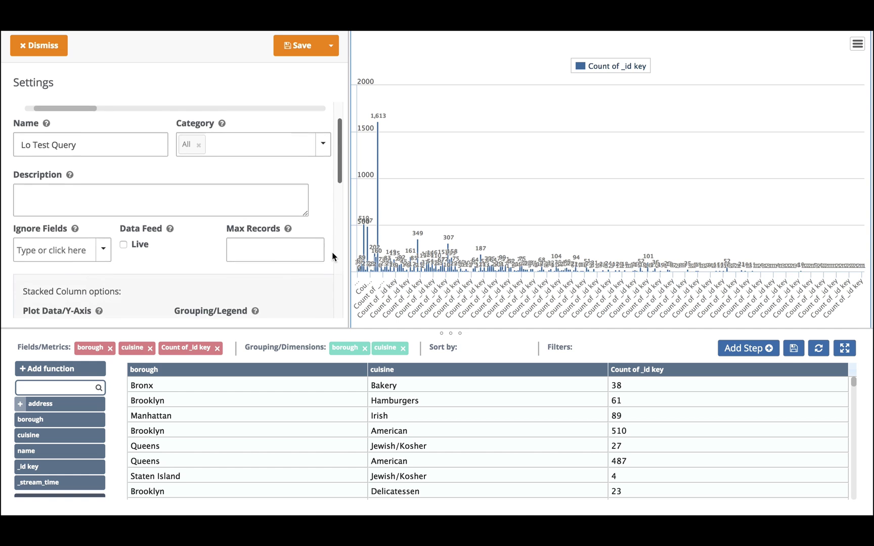
click(317, 192)
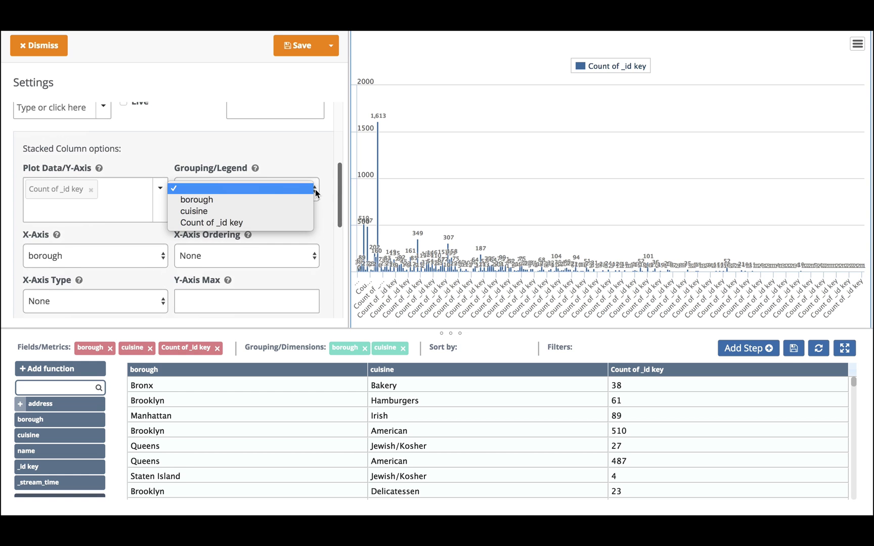
click(208, 211)
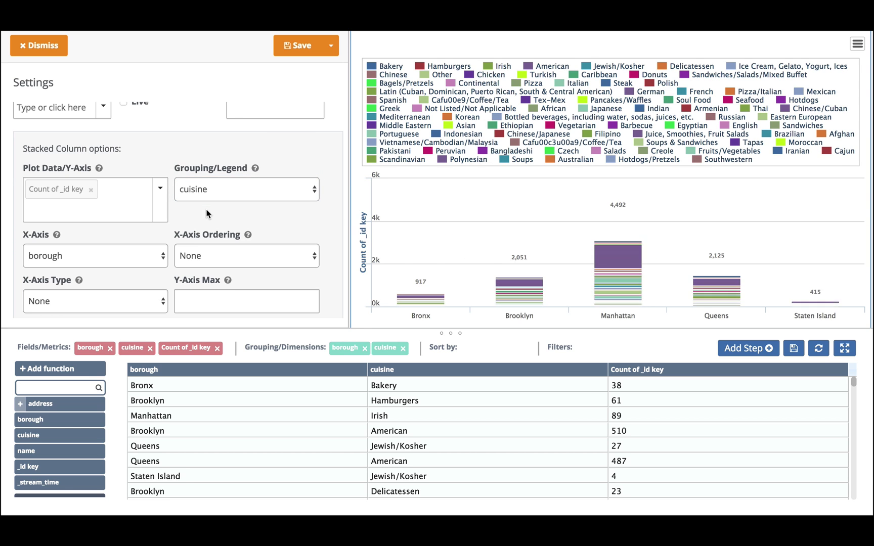
click(314, 47)
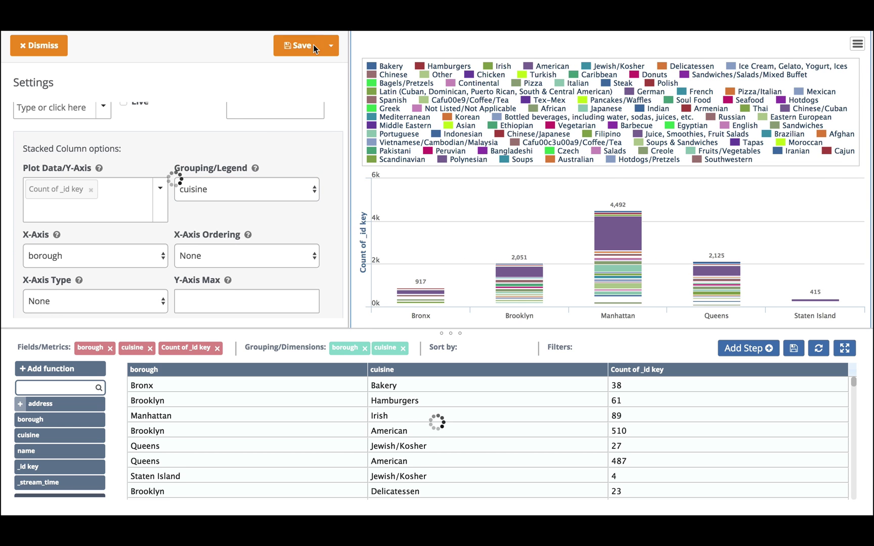
Step: Return to the Lo Test Food dashboard showing the stacked column chart
click(29, 47)
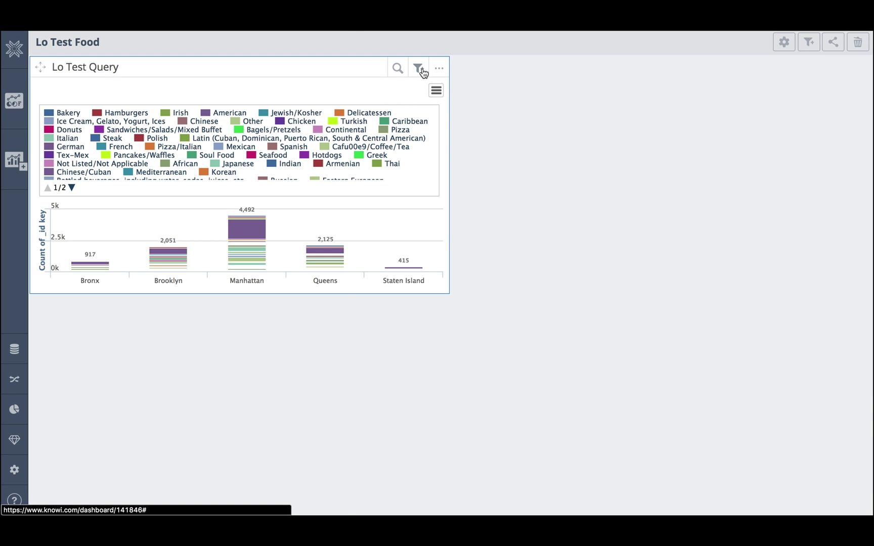
Step: Filter the chart to cuisine equals Asian, Chinese, Japanese and Vietnamese/Cambodian/Malaysia, and save
click(420, 69)
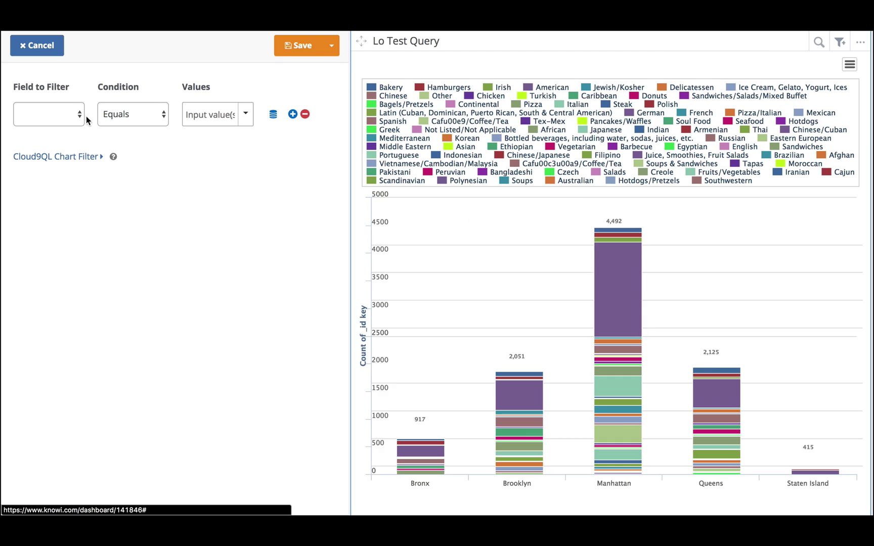
click(79, 114)
click(50, 158)
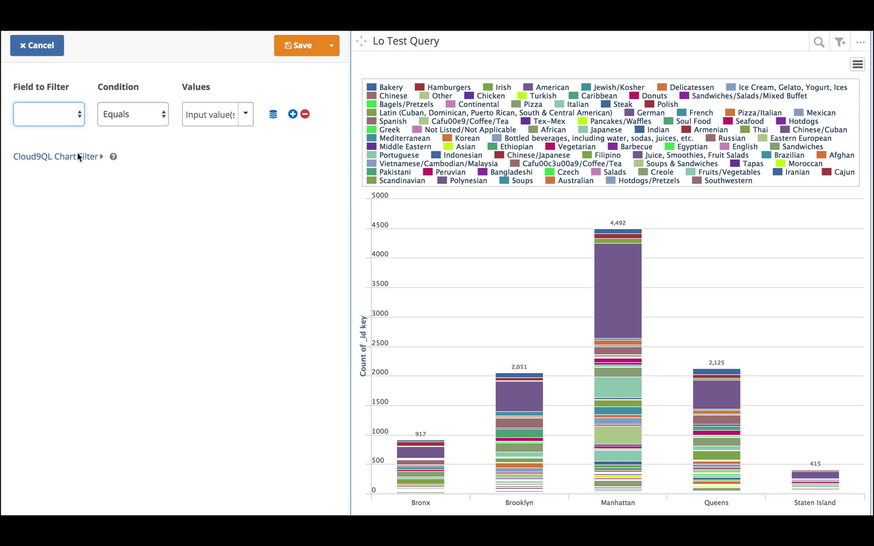
click(245, 114)
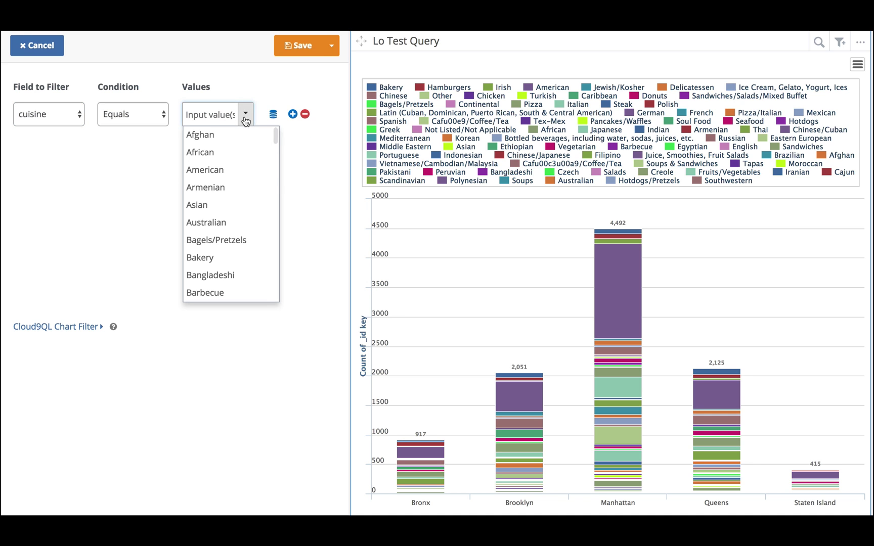
click(205, 204)
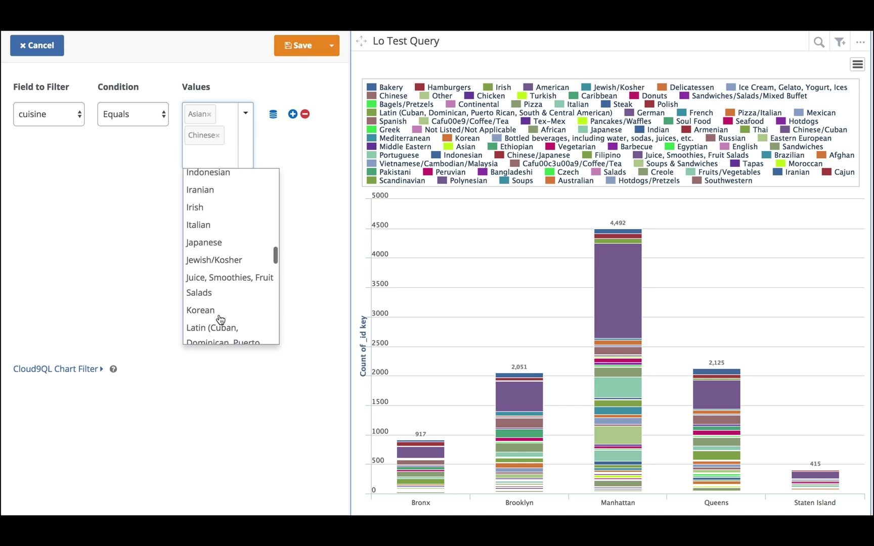
click(218, 243)
scroll(219, 246, down, 15)
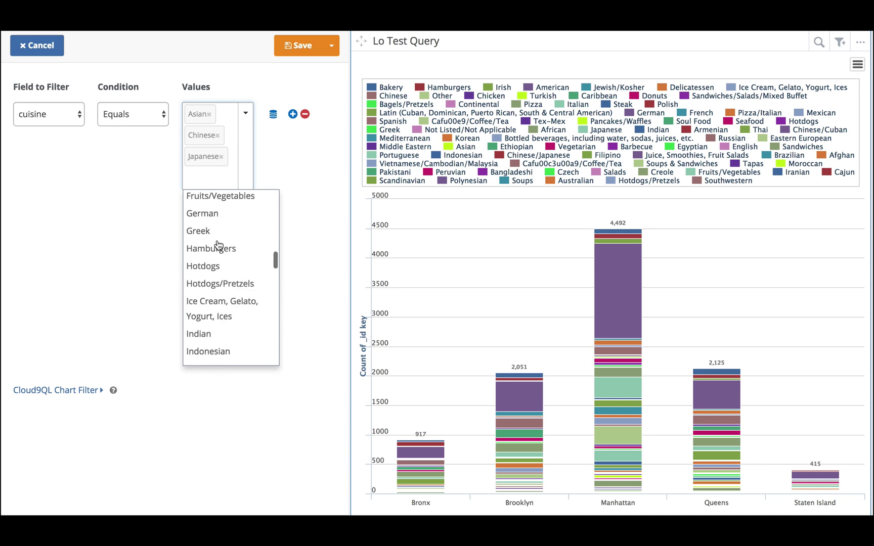
click(220, 359)
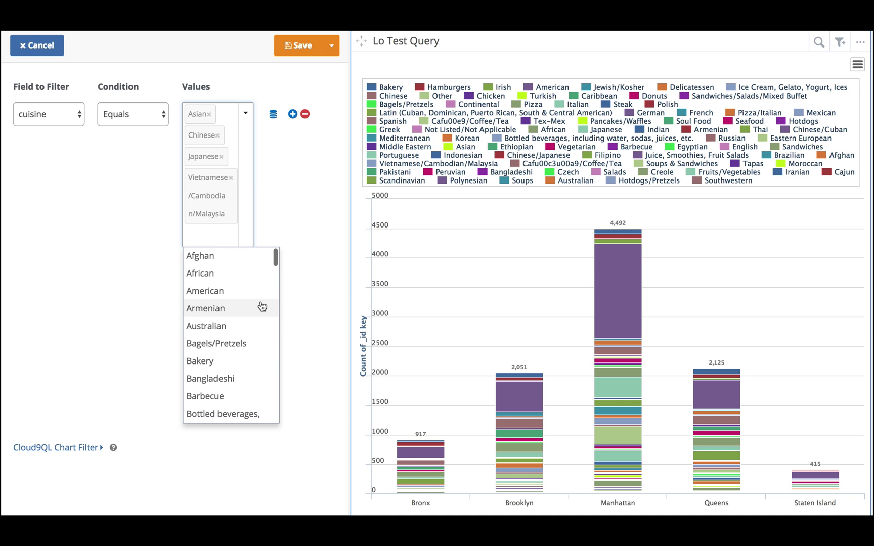
click(302, 46)
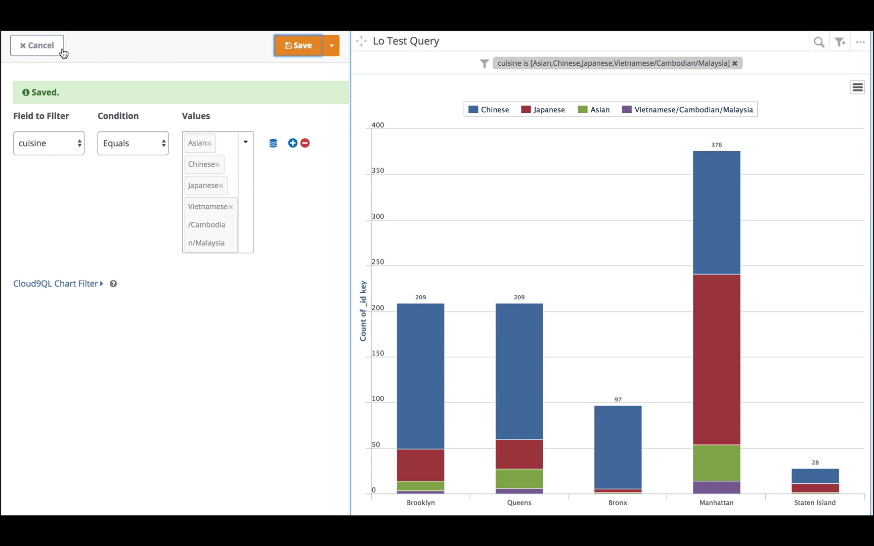
click(24, 46)
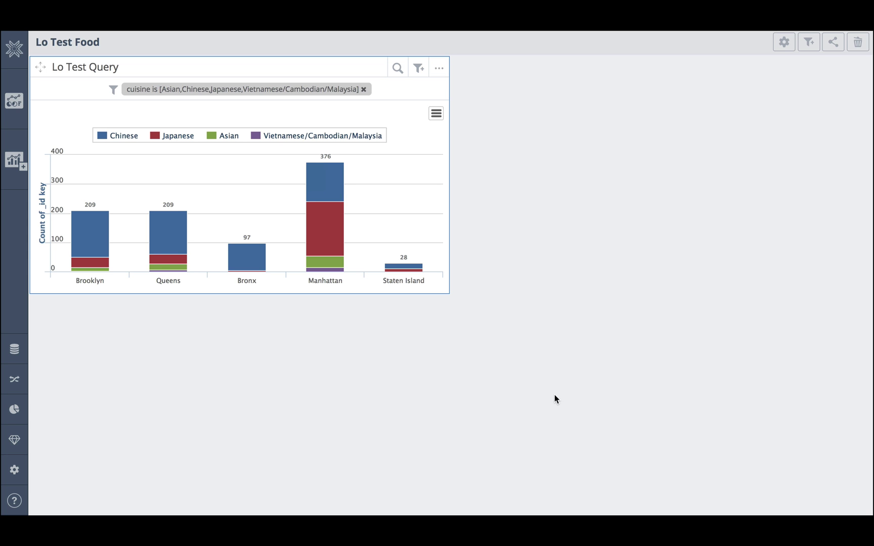
Step: Clone the Lo Test Query chart into a new widget named 'Location' and add it to the dashboard
mouse_move(337, 199)
click(439, 68)
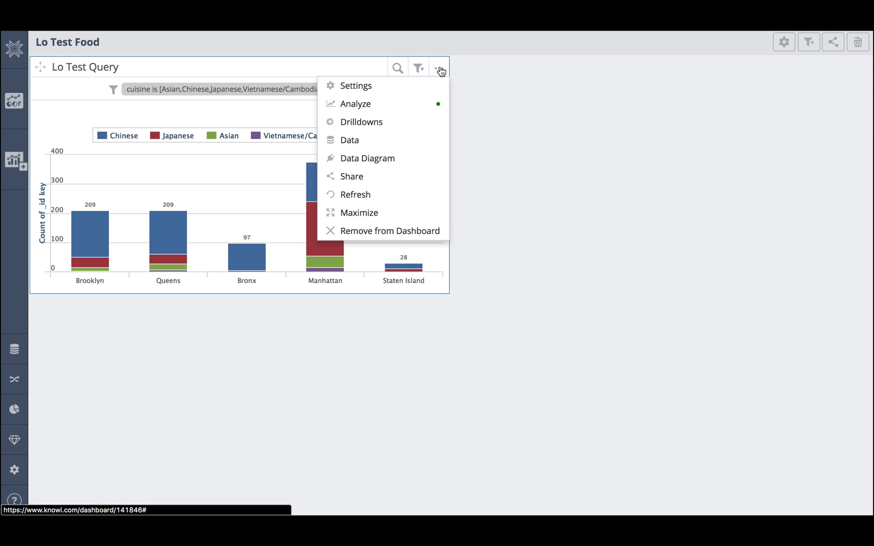
click(370, 104)
click(330, 46)
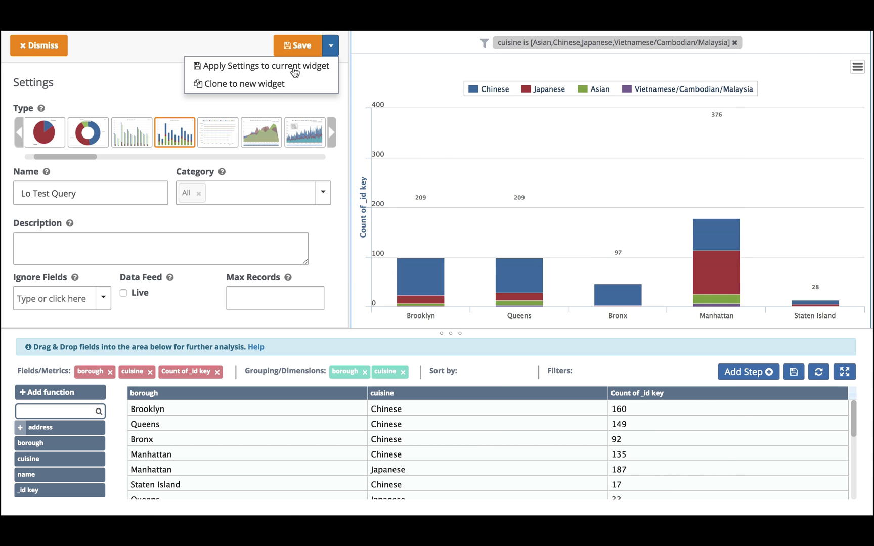
click(278, 83)
drag(335, 110, 183, 117)
text(Location)
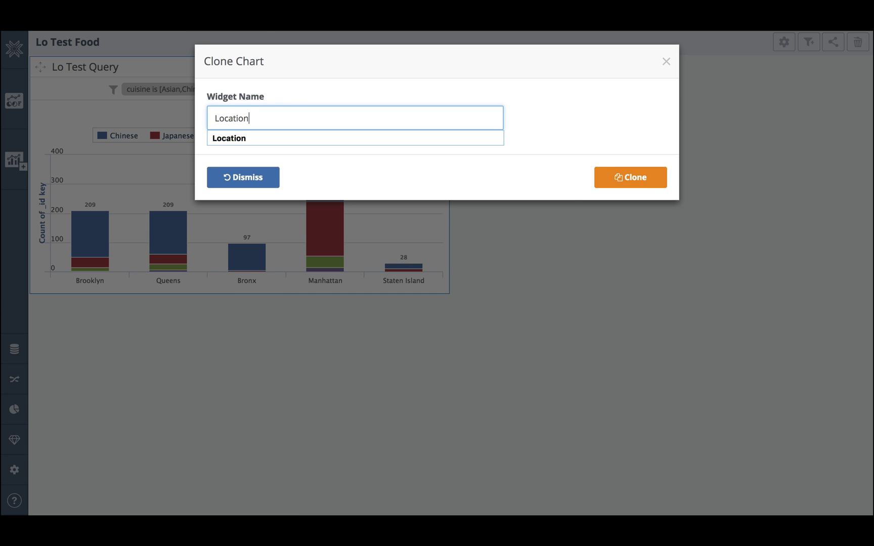
click(638, 179)
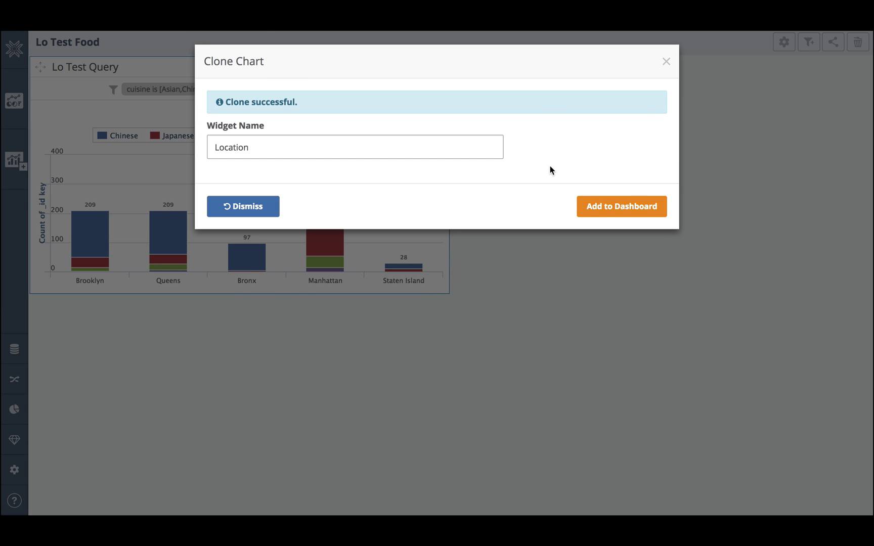
click(599, 208)
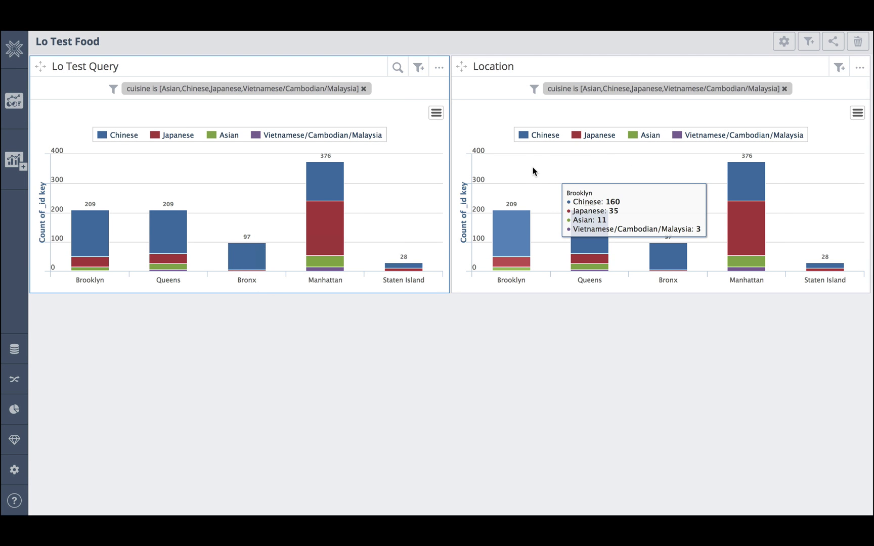
Step: In the Location widget's analysis, remove the cuisine, borough and count of _id fields
click(860, 71)
click(785, 104)
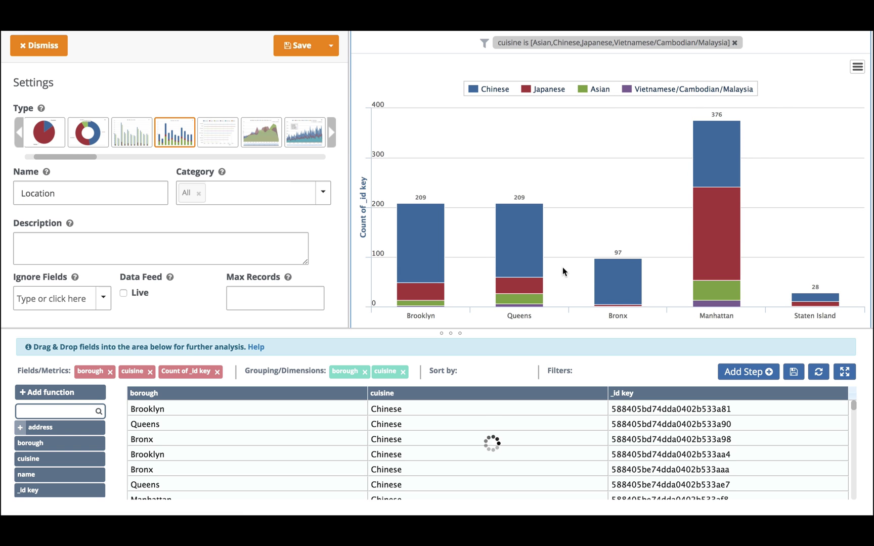
click(403, 371)
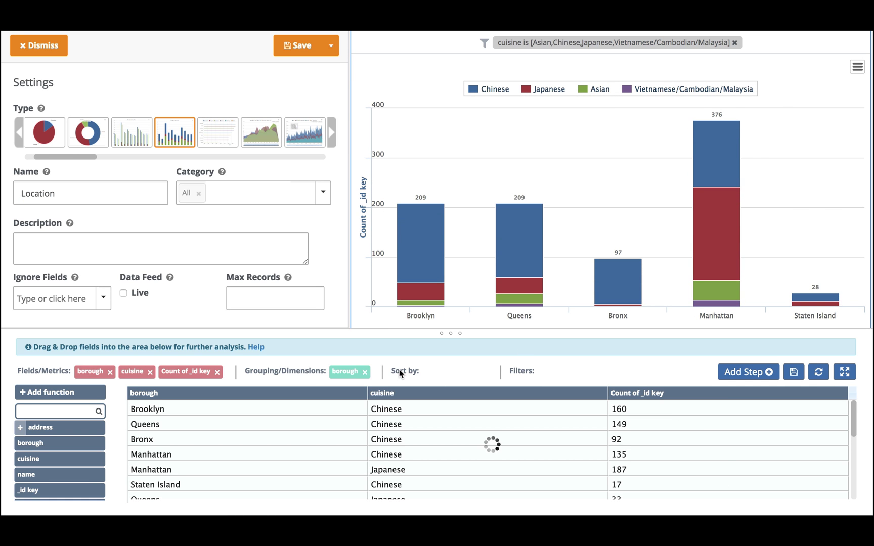
click(369, 373)
click(217, 371)
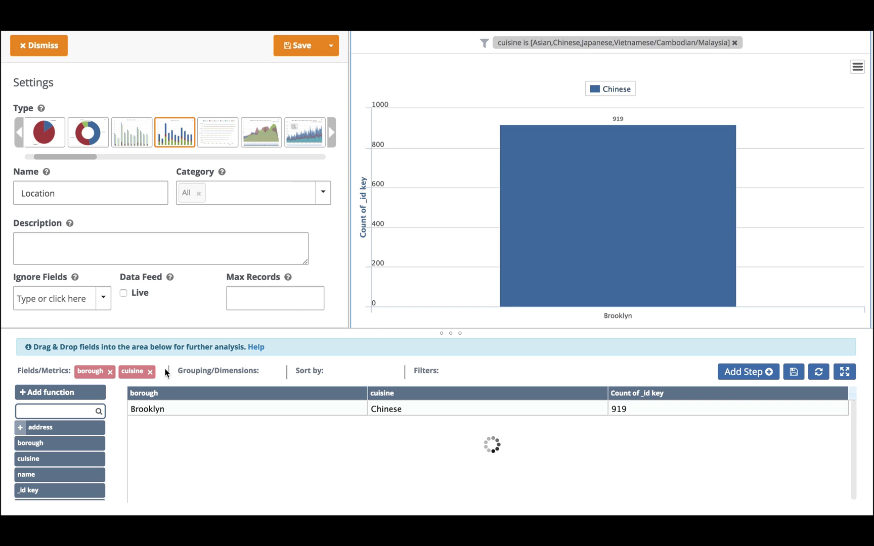
click(134, 372)
click(111, 373)
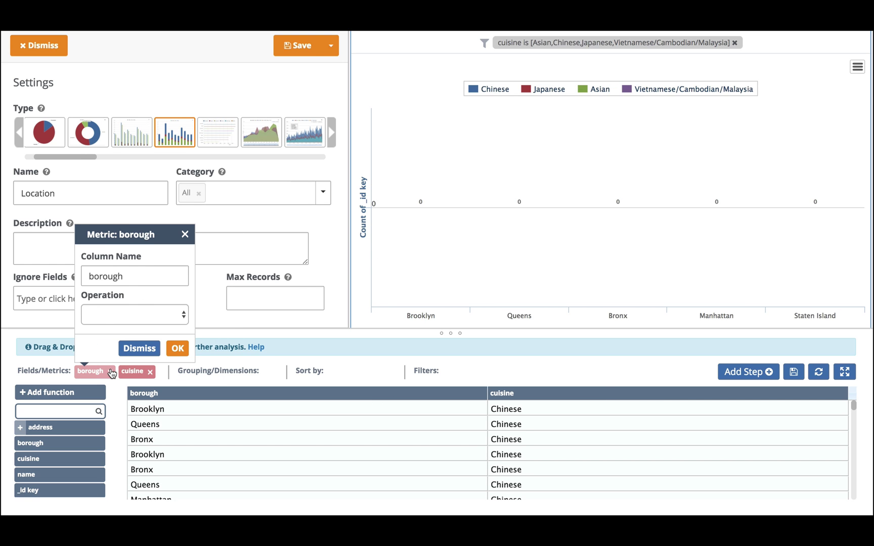
click(110, 372)
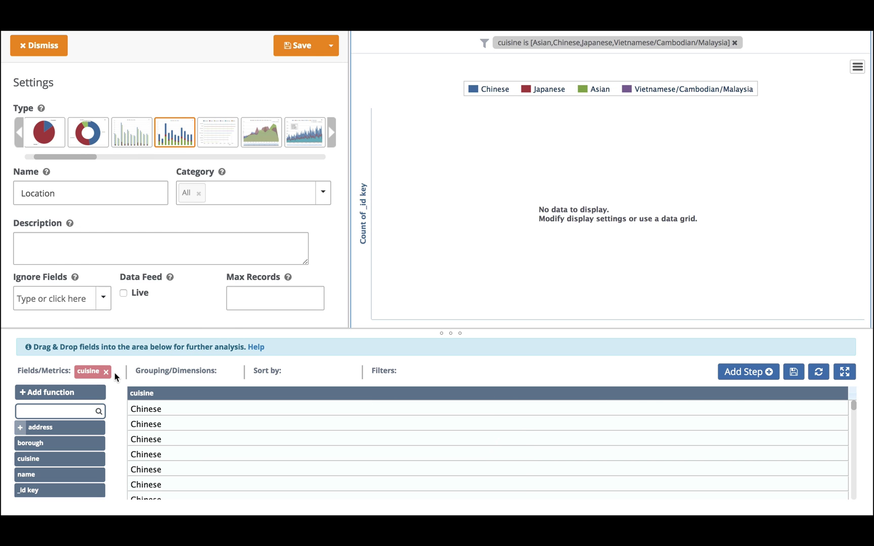
click(108, 373)
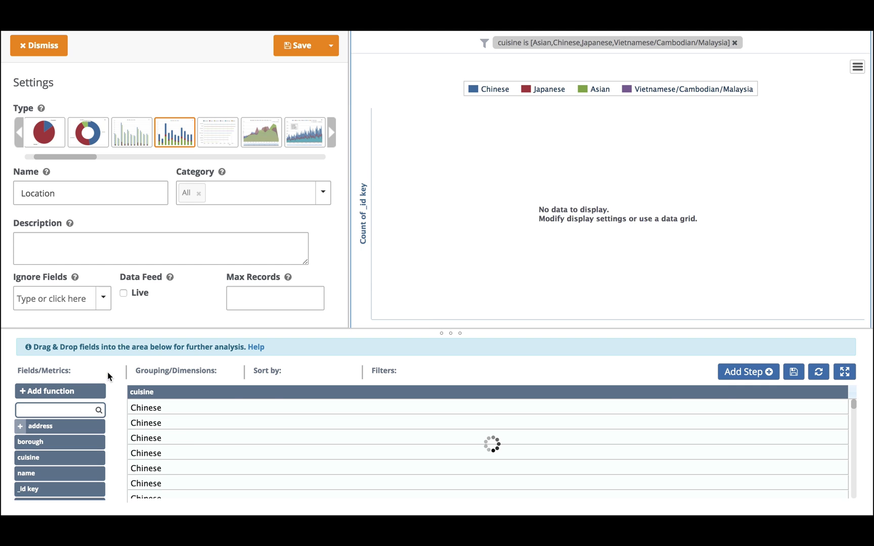
Step: Add the address coordinates renamed to coord, then add name, borough and cuisine as fields
click(21, 427)
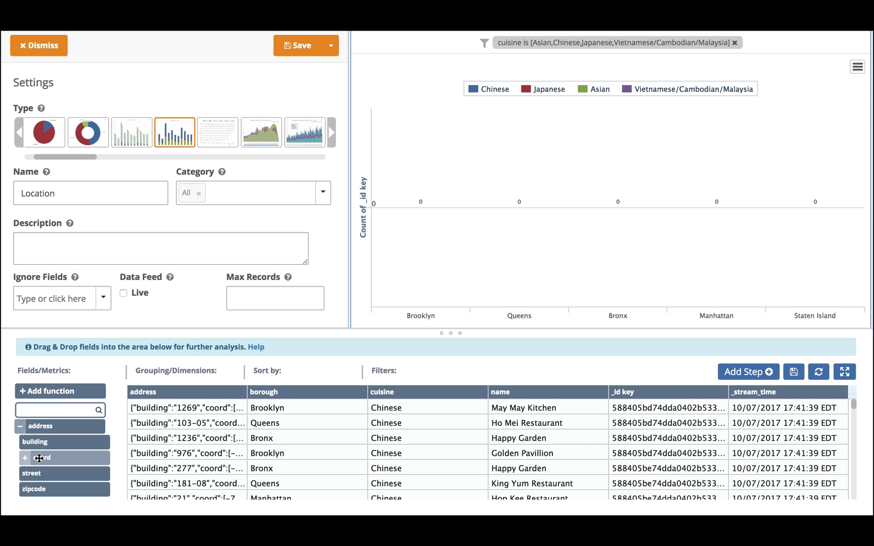
drag(39, 458, 51, 370)
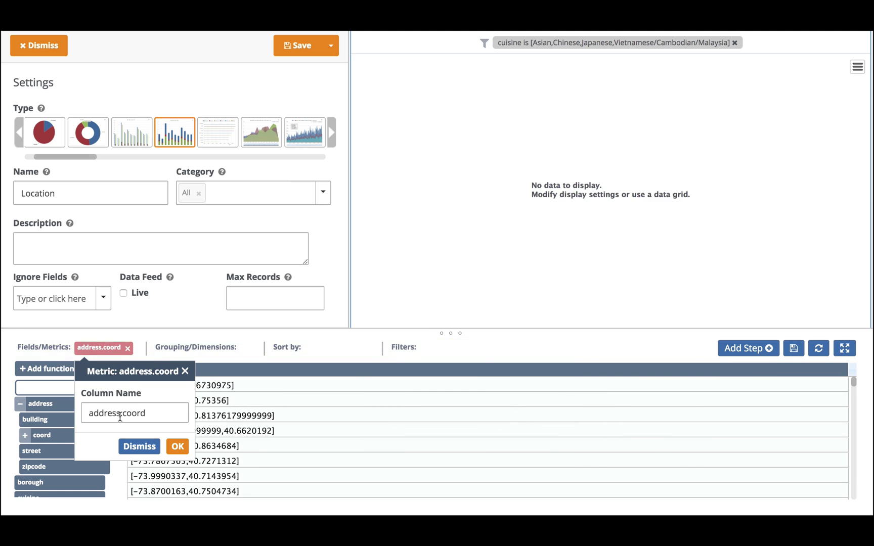
drag(122, 414, 81, 418)
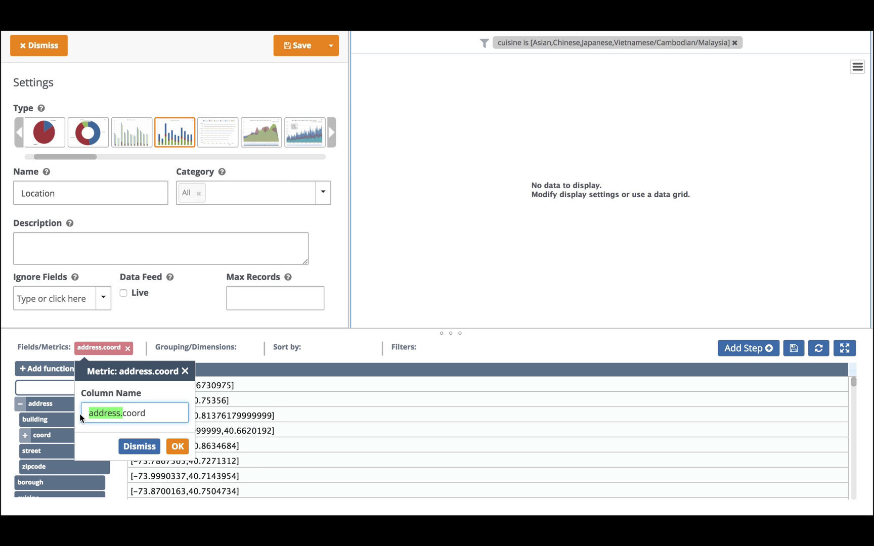
key(BackSpace)
click(175, 448)
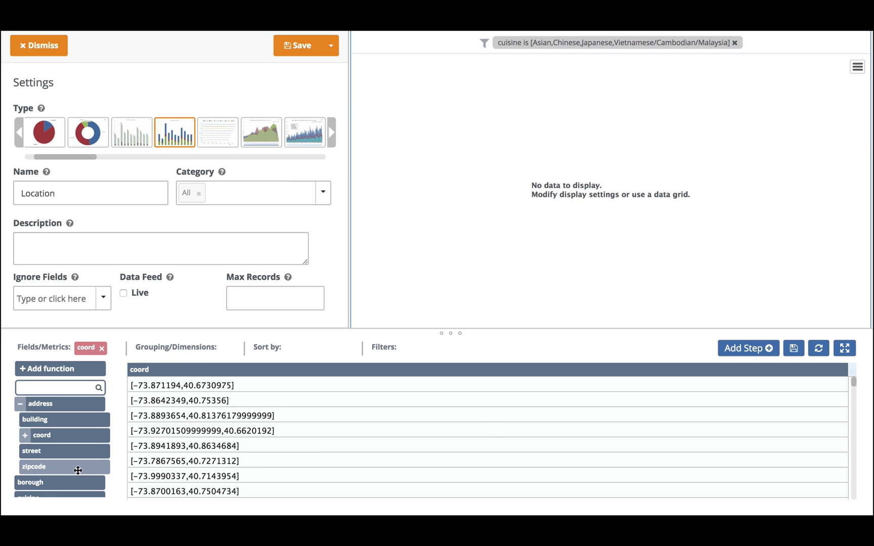
scroll(78, 470, down, 3)
drag(78, 453, 64, 351)
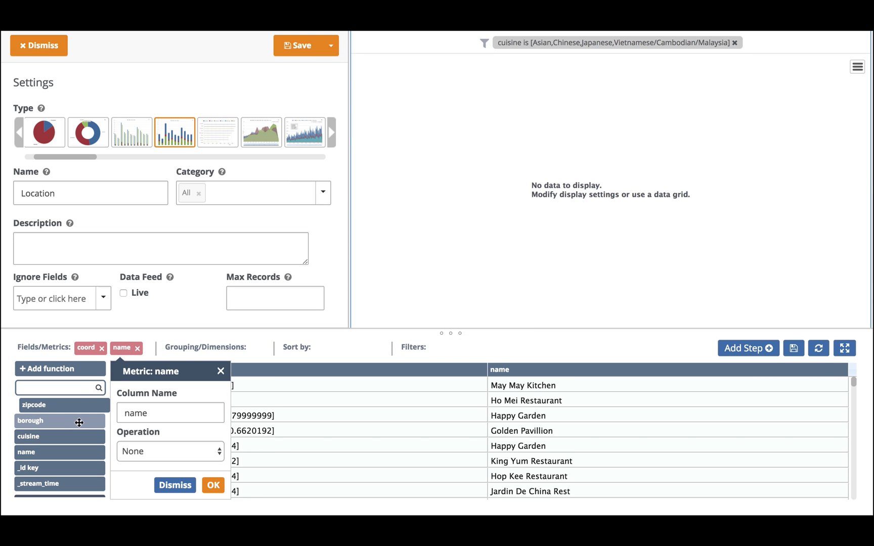
drag(79, 422, 31, 349)
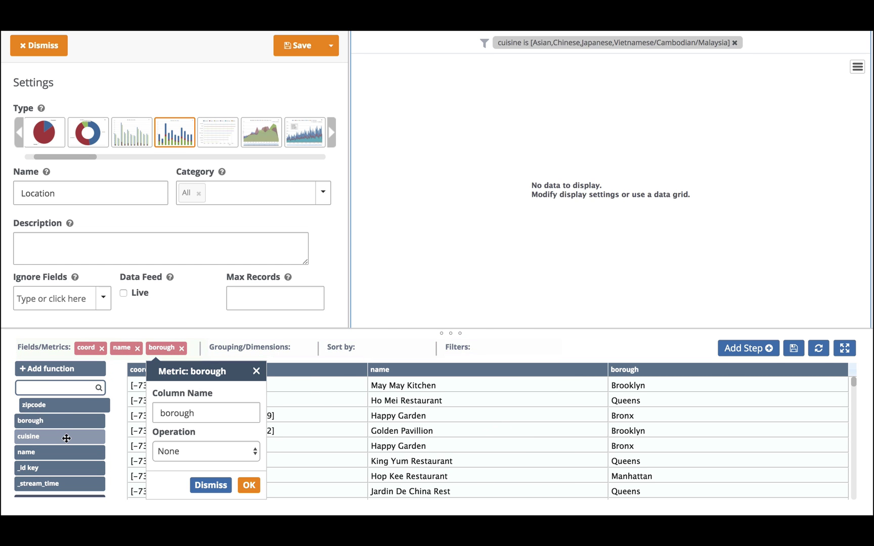
drag(66, 438, 64, 350)
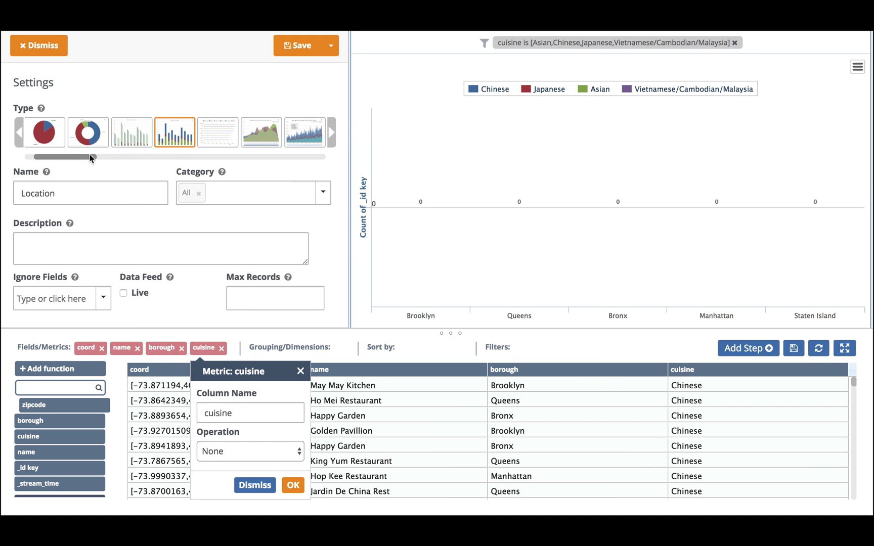
Step: Change the Location widget to a Geo - Clusters map, accept the cuisine settings, and save
drag(91, 158, 241, 151)
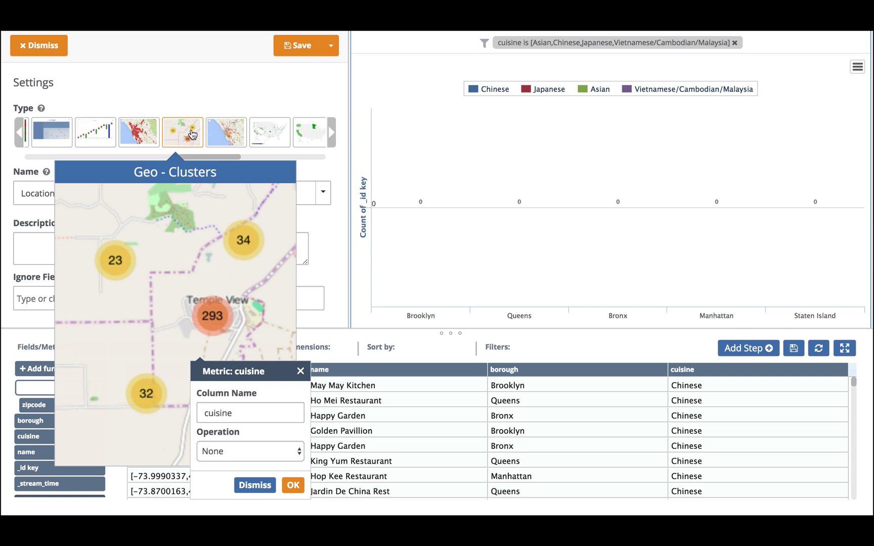
click(192, 134)
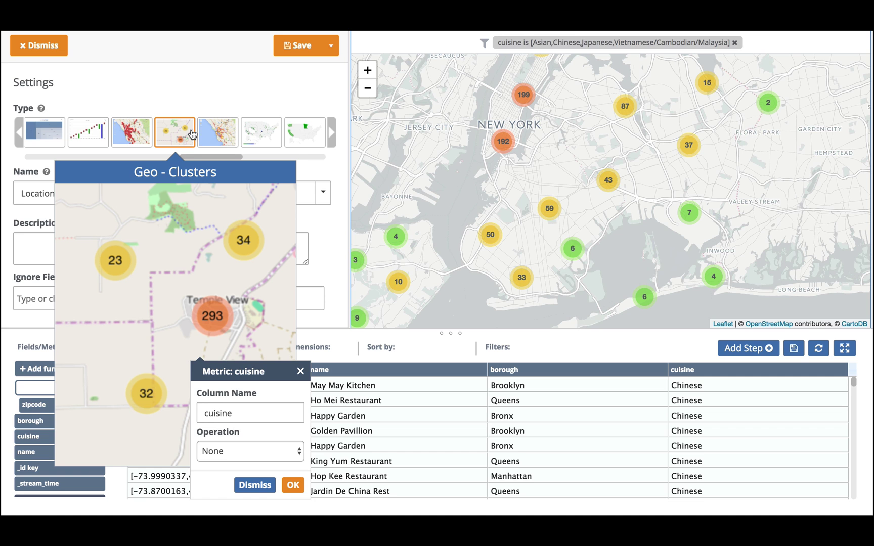
click(294, 486)
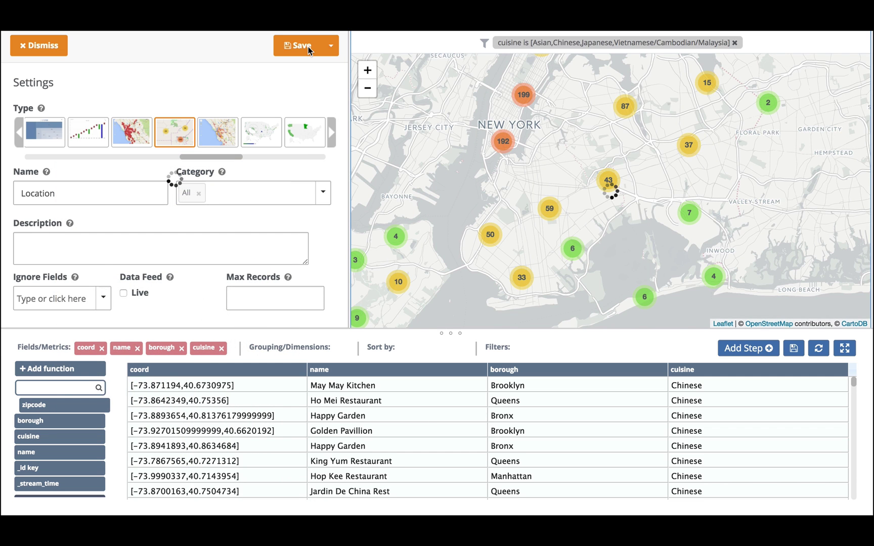
click(308, 46)
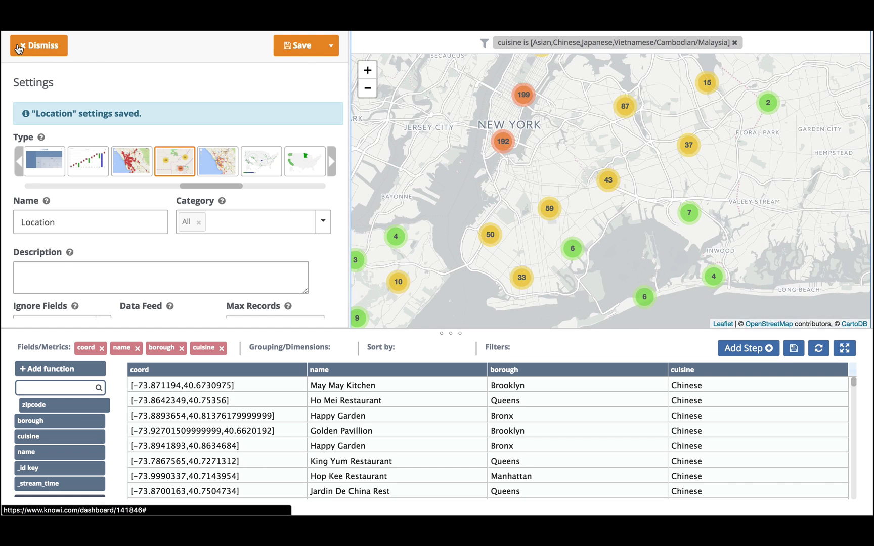
click(38, 46)
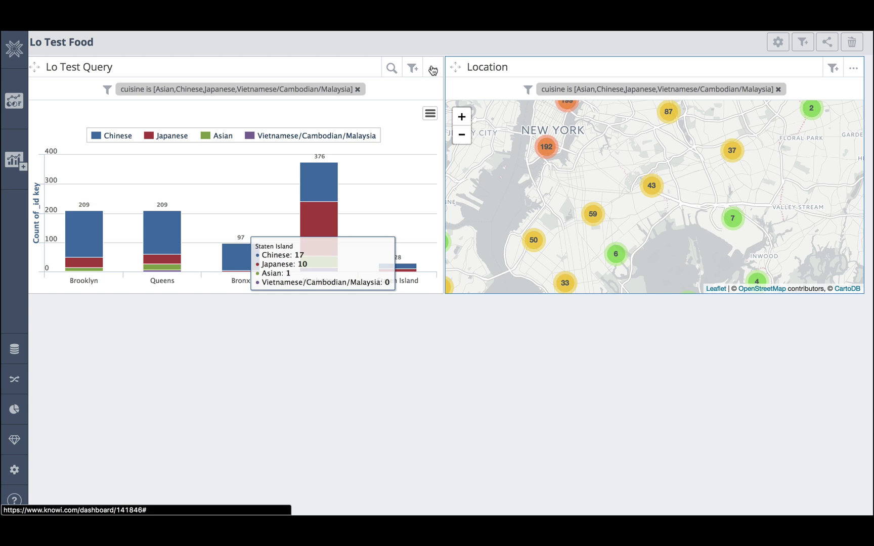
Step: Save a drilldown from Lo Test Query into Location, filtering borough by the clicked borough
mouse_move(333, 171)
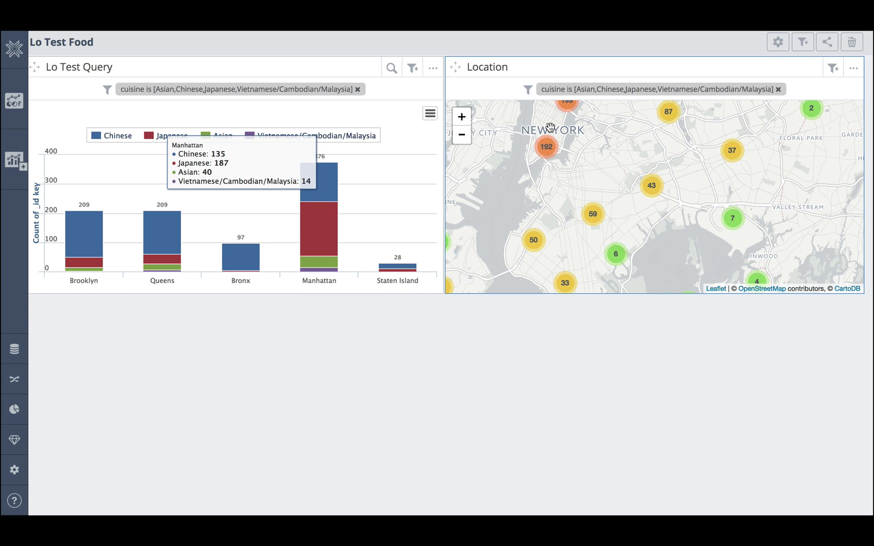
mouse_move(402, 166)
click(433, 68)
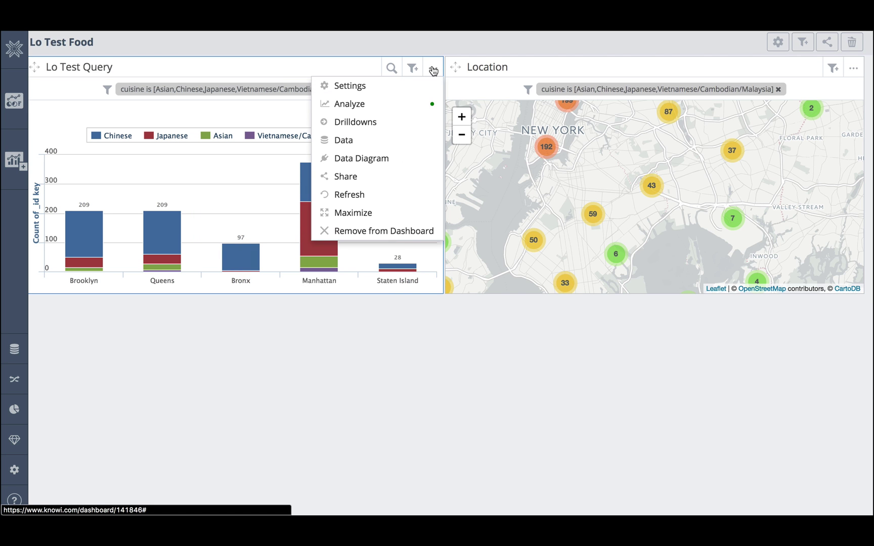
click(356, 121)
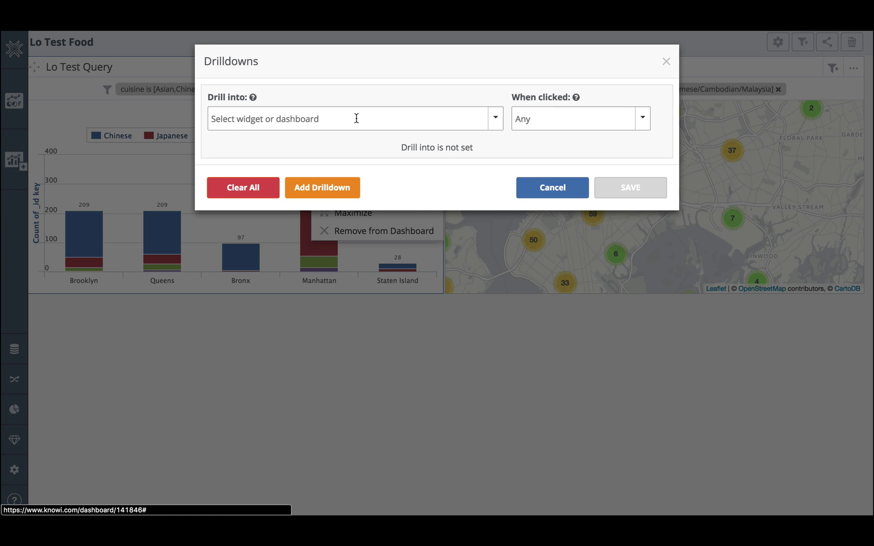
click(411, 121)
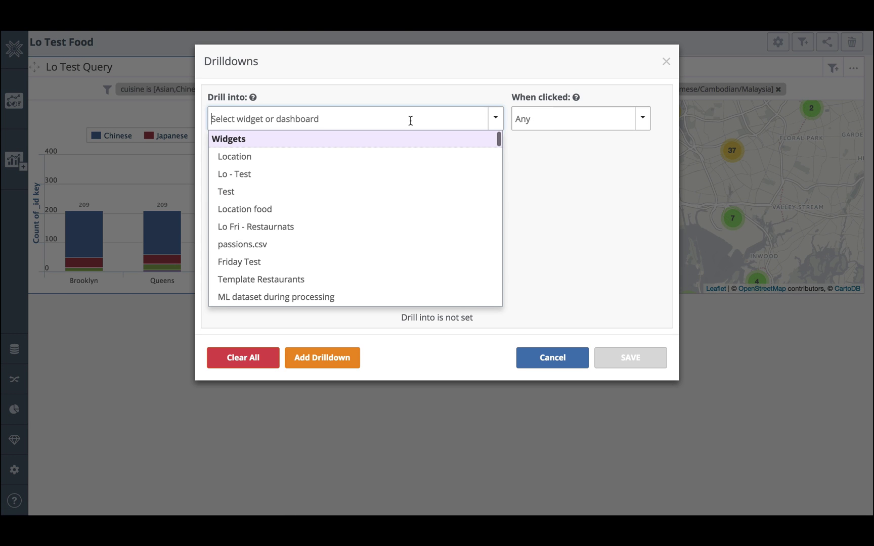
click(226, 157)
click(380, 186)
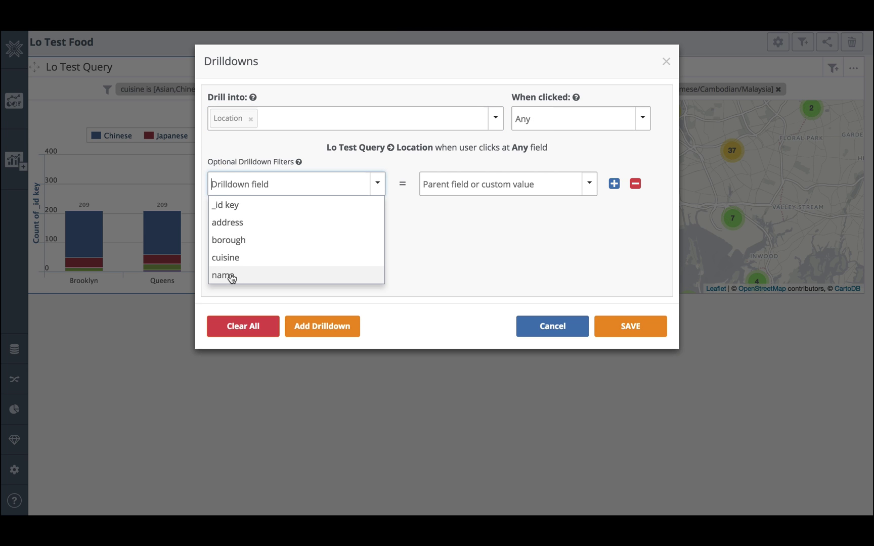
click(240, 241)
click(586, 184)
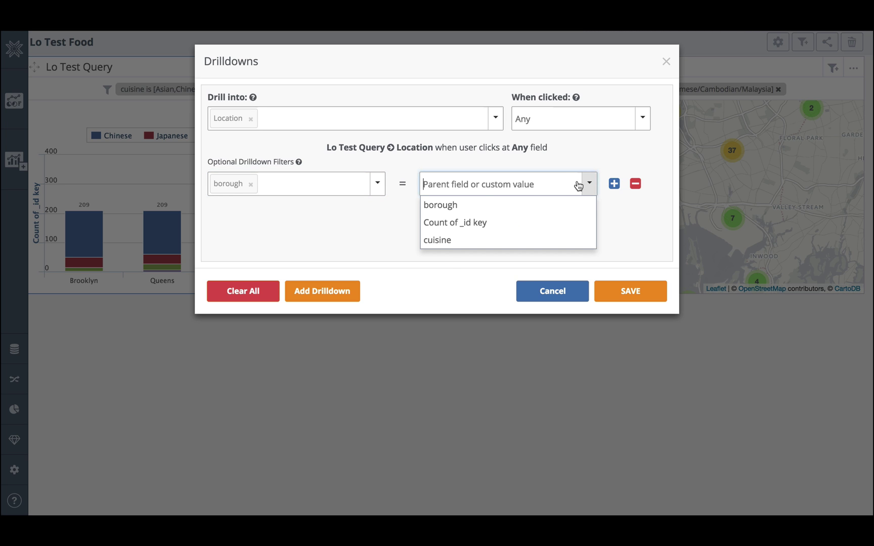
click(447, 206)
click(636, 241)
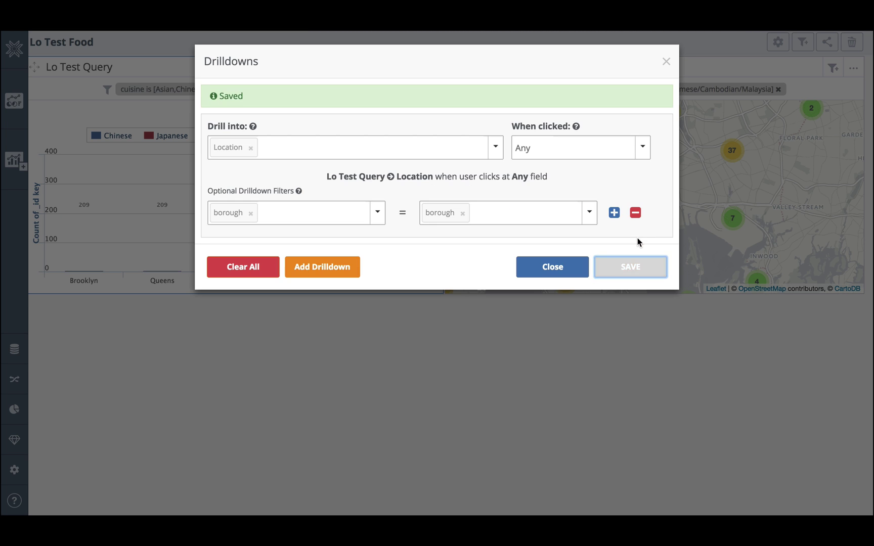
Step: Remove the Location map from the dashboard and drag the Lo Test Query chart larger
click(665, 61)
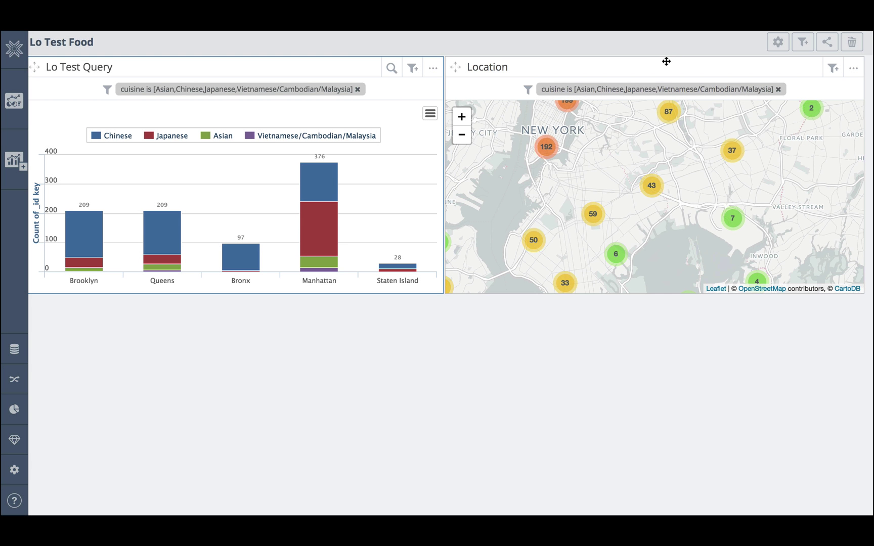
click(853, 68)
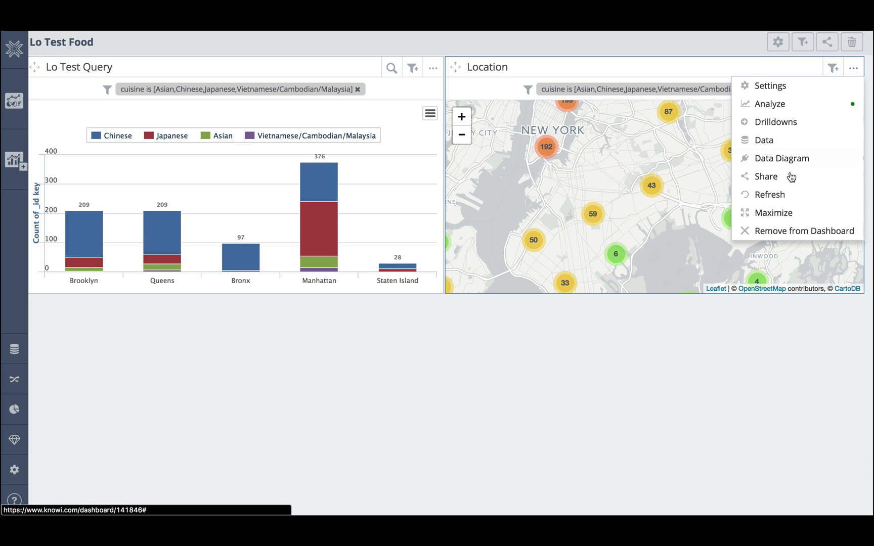
click(764, 231)
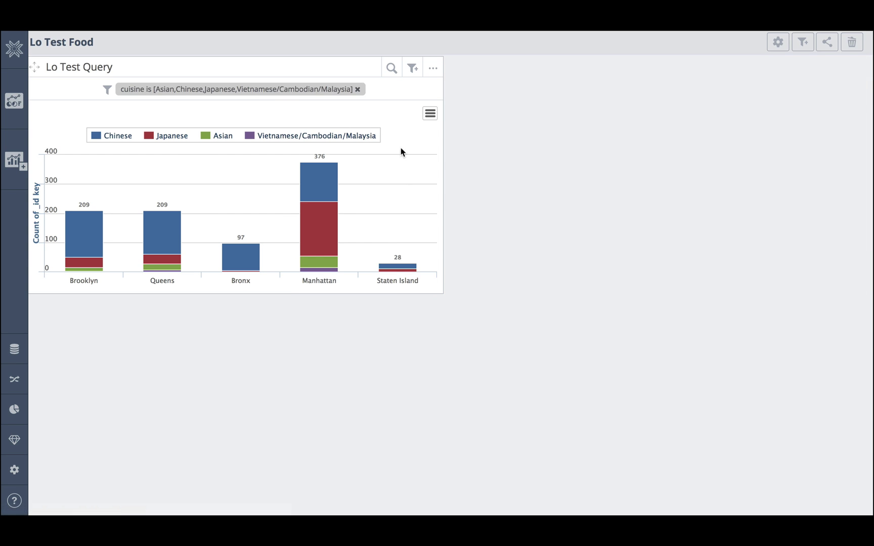
drag(440, 292, 673, 365)
mouse_move(498, 187)
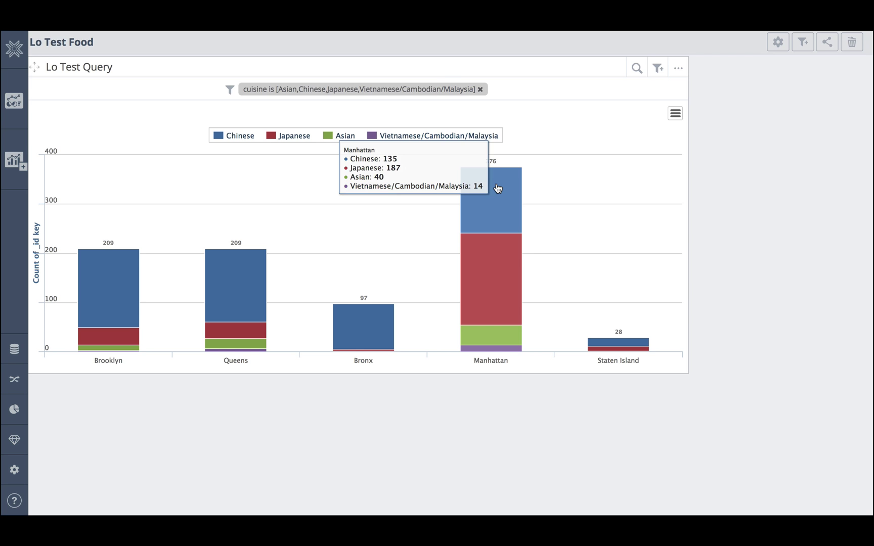
click(497, 187)
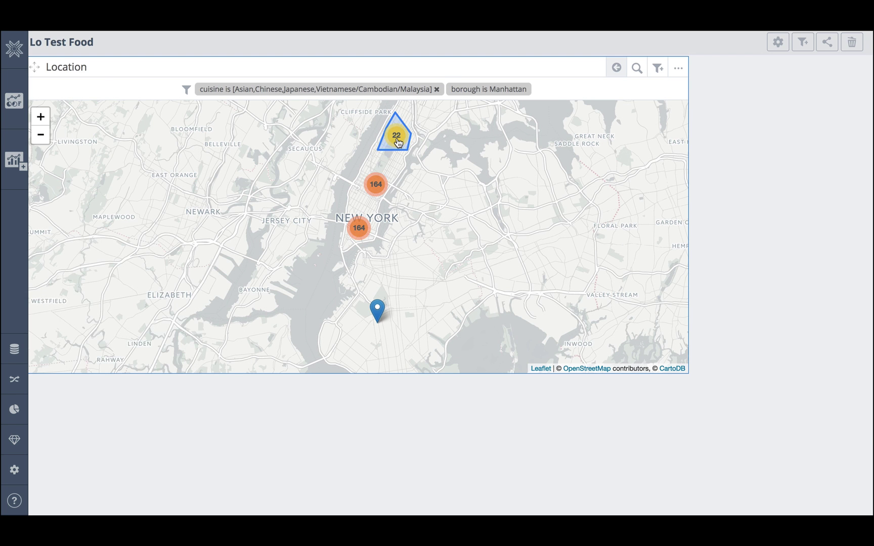
click(397, 136)
click(371, 187)
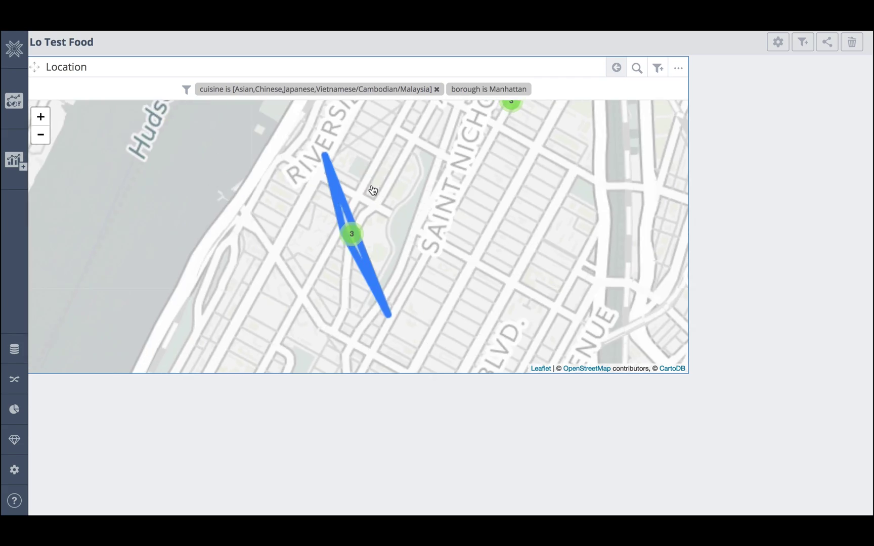
click(344, 225)
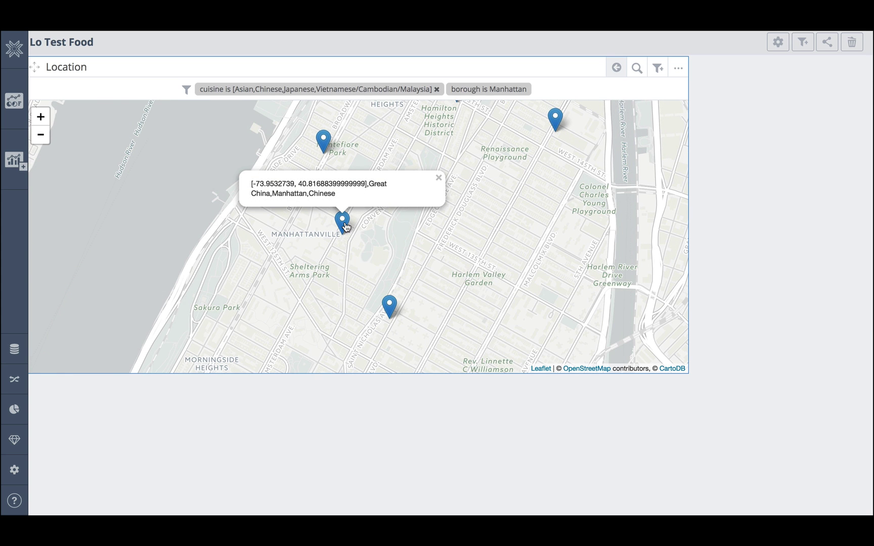
click(438, 178)
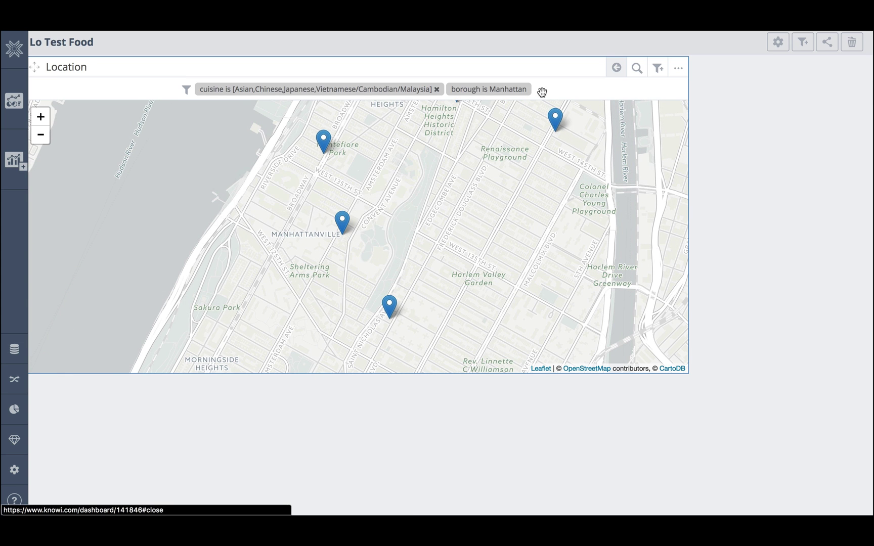
click(616, 67)
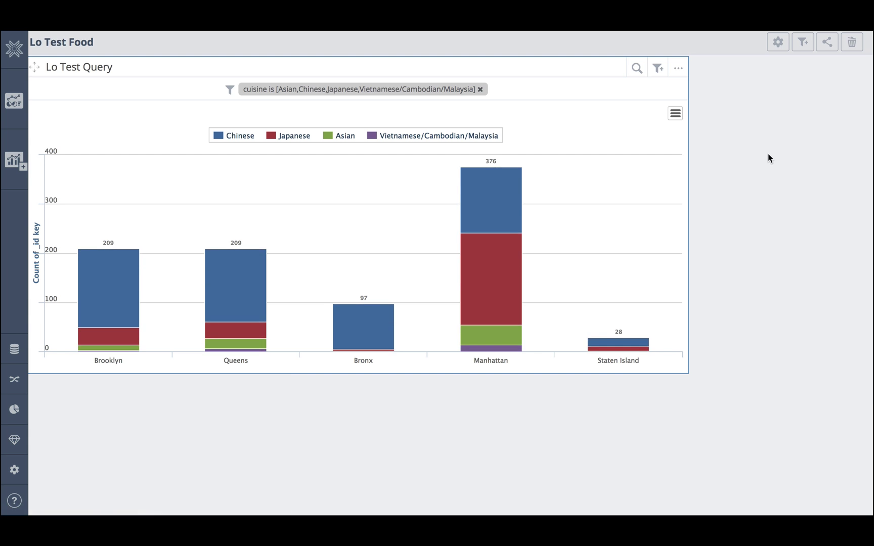